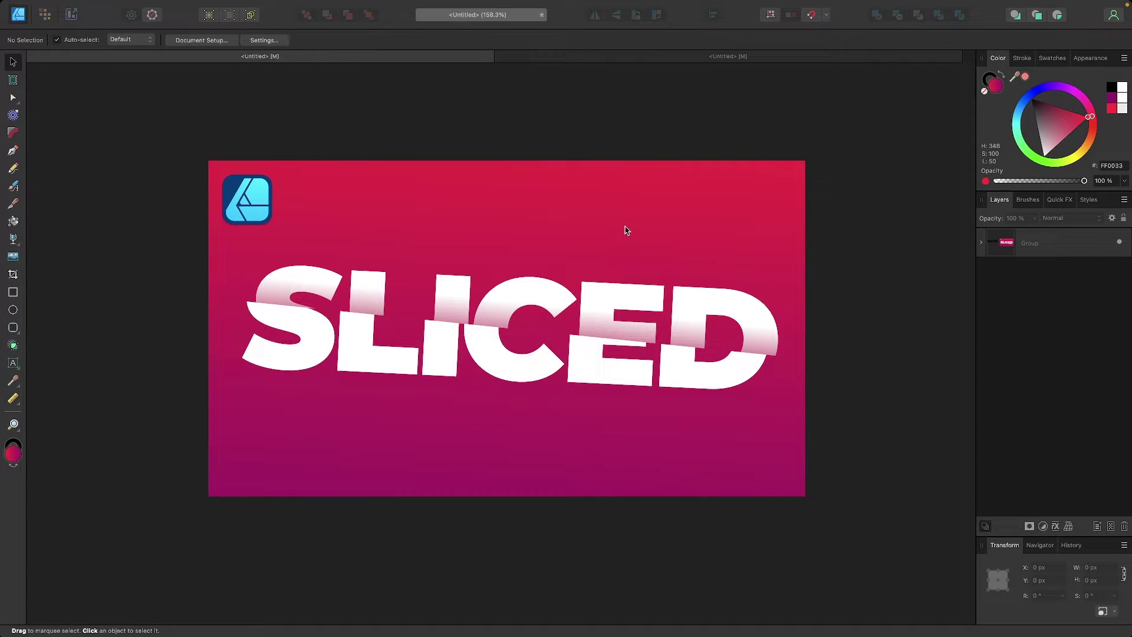
Step: Zoom in and out on the finished SLICED example to inspect it
scroll(515, 316, "up", 5)
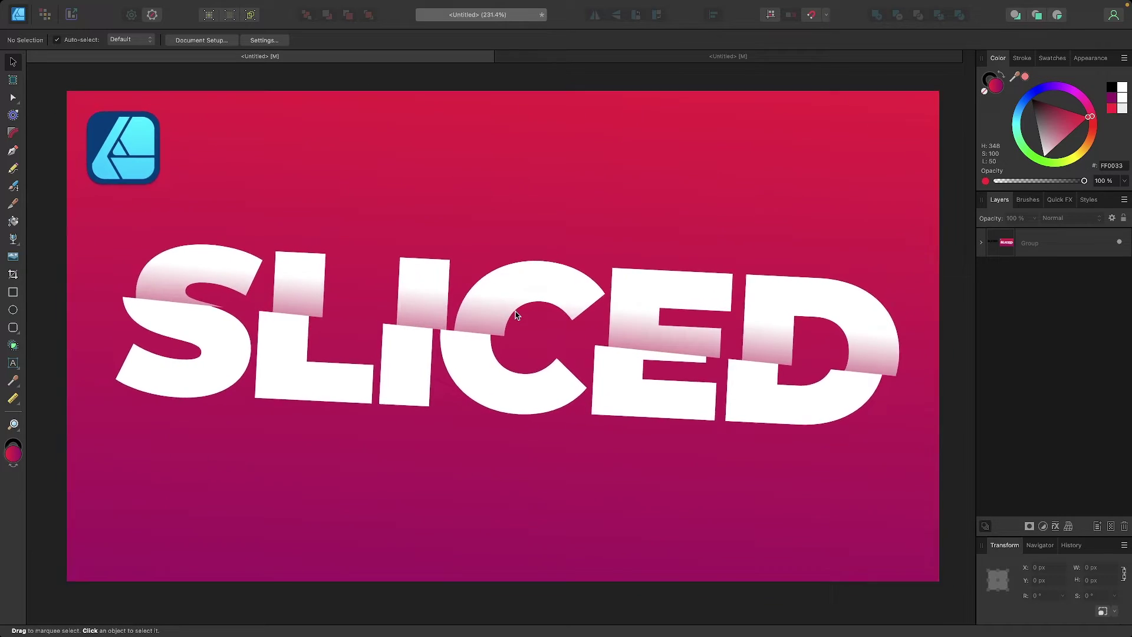
scroll(513, 316, "down", 3)
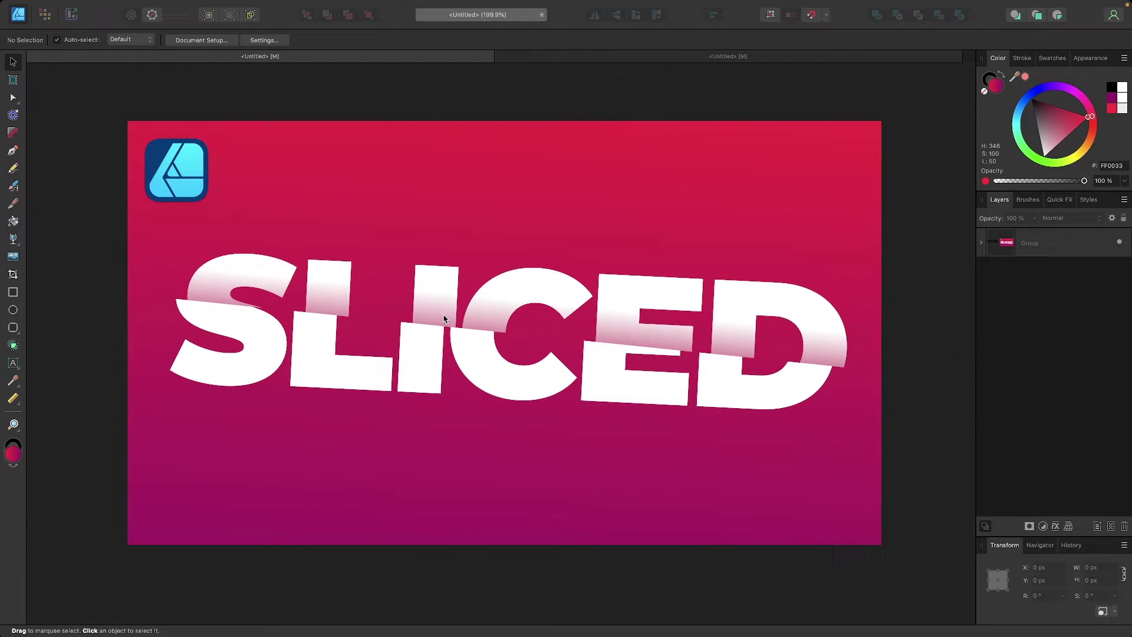
Step: In the gradient-only document, create an artistic text frame reading 'SLICED' and leave editing with it selected
left_click(598, 56)
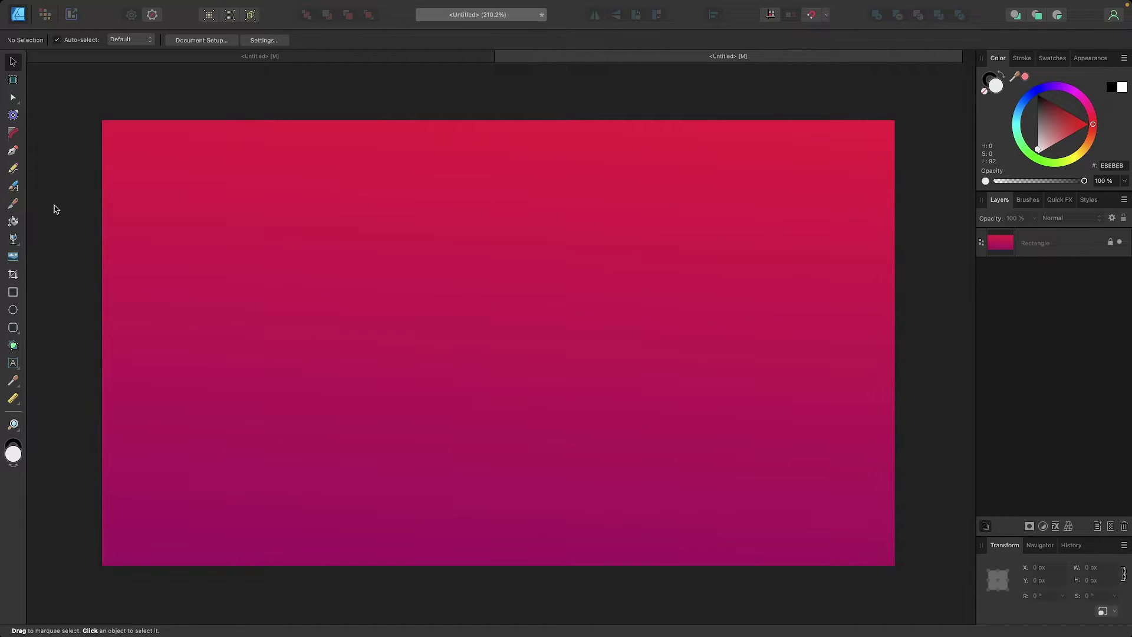
left_click(13, 363)
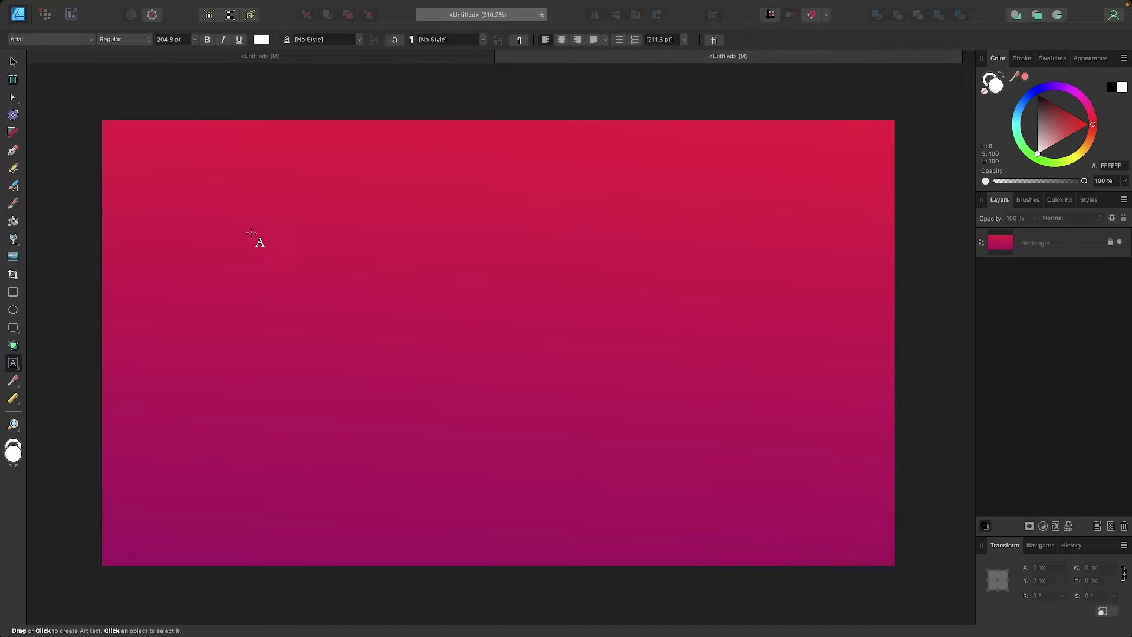
left_click_drag(251, 234, 389, 361)
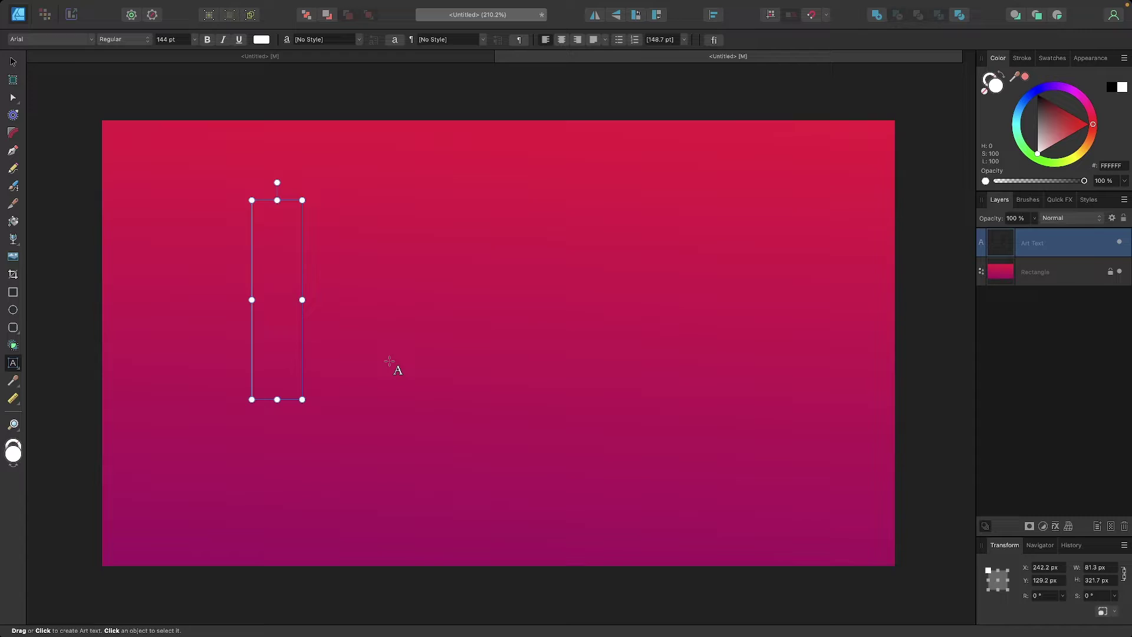
type("SLICED")
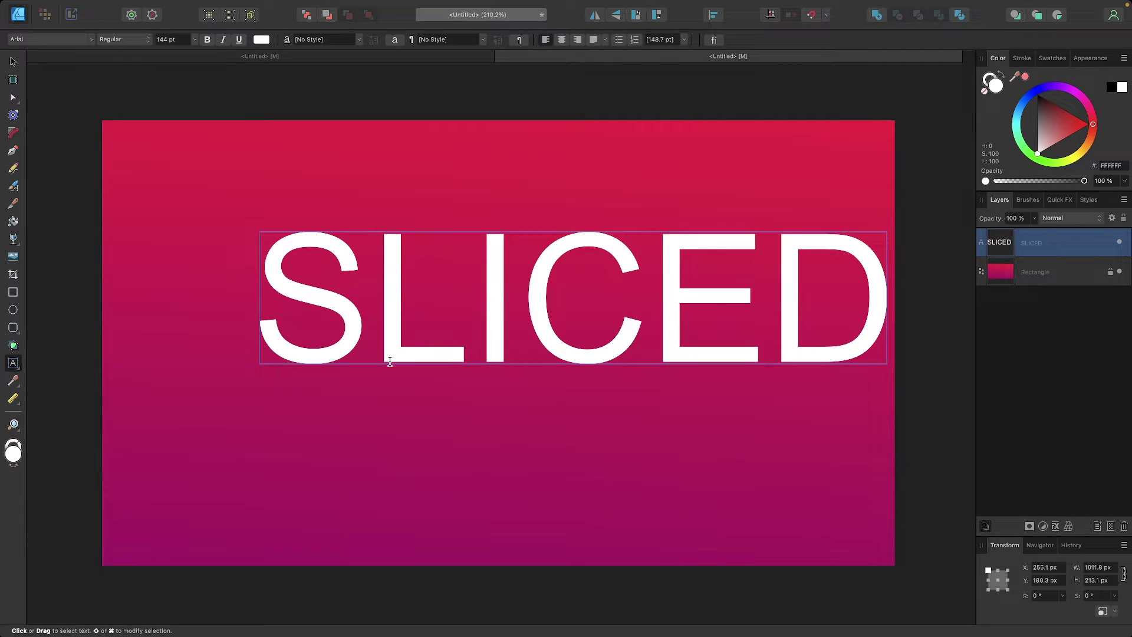
key("super+a")
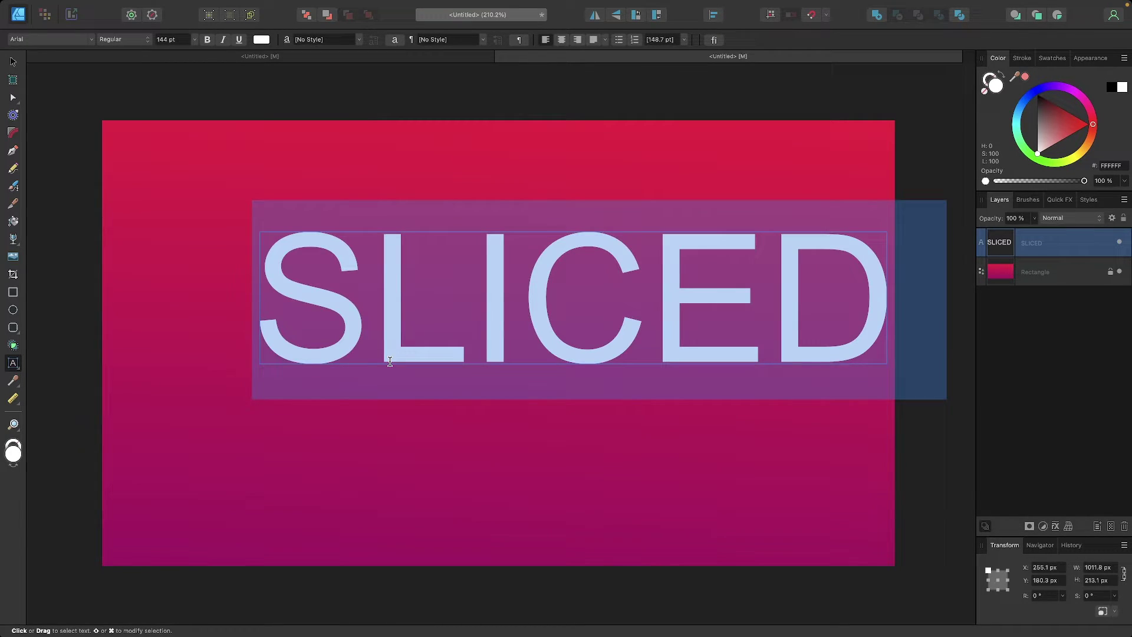
key("Escape")
Step: Change the SLICED font to Montserrat and set its weight to Black
left_click(59, 39)
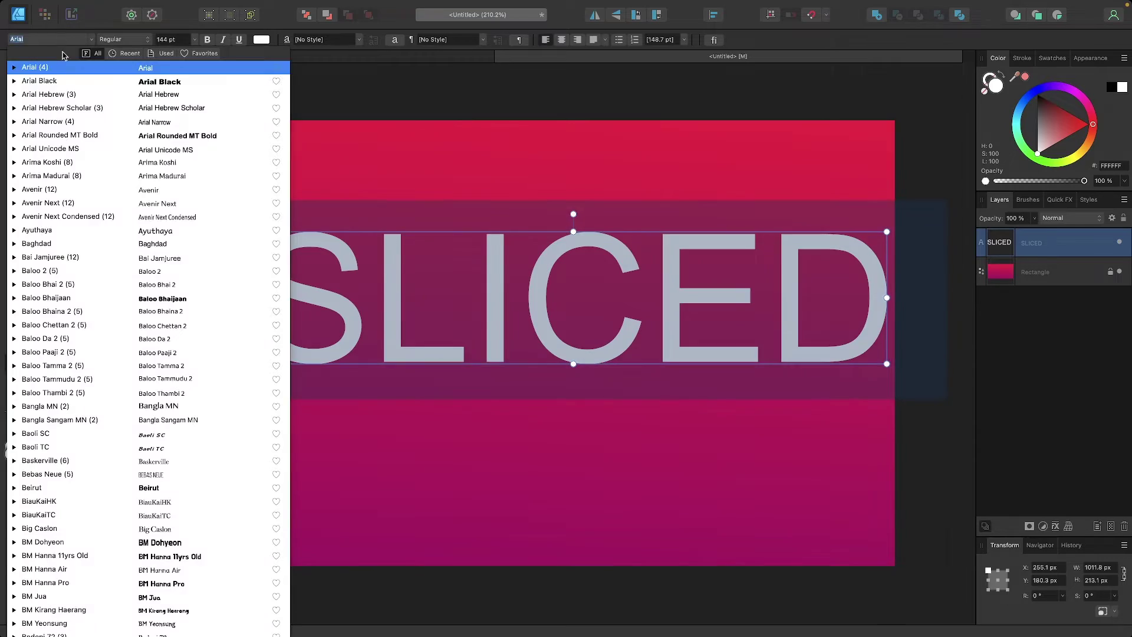
scroll(112, 340, "down", 10)
scroll(108, 338, "down", 10)
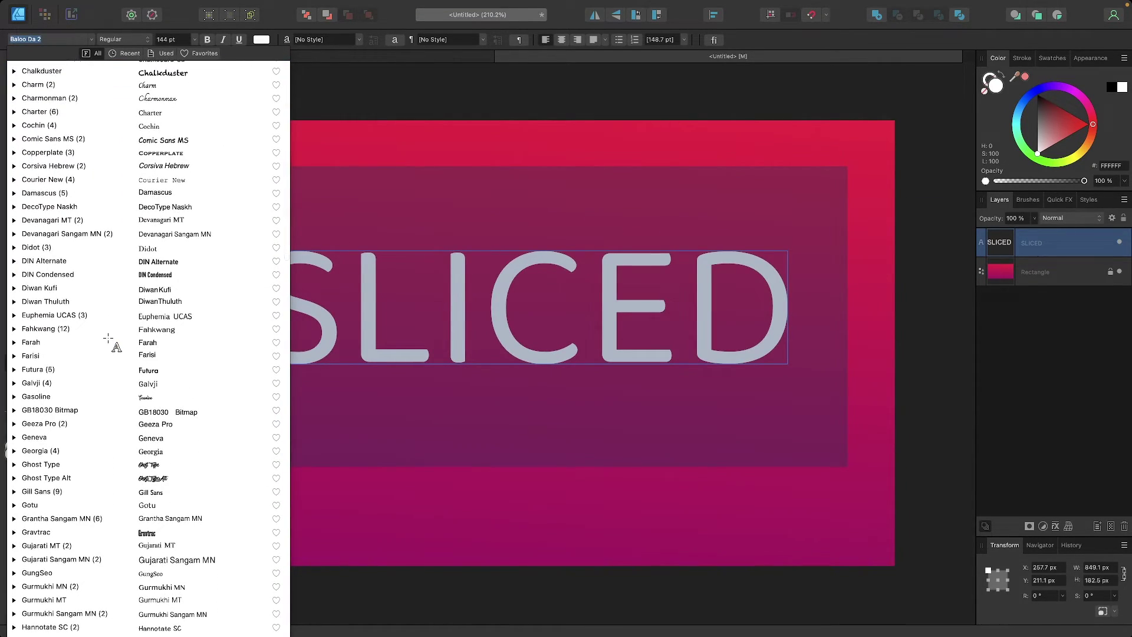
scroll(108, 338, "down", 10)
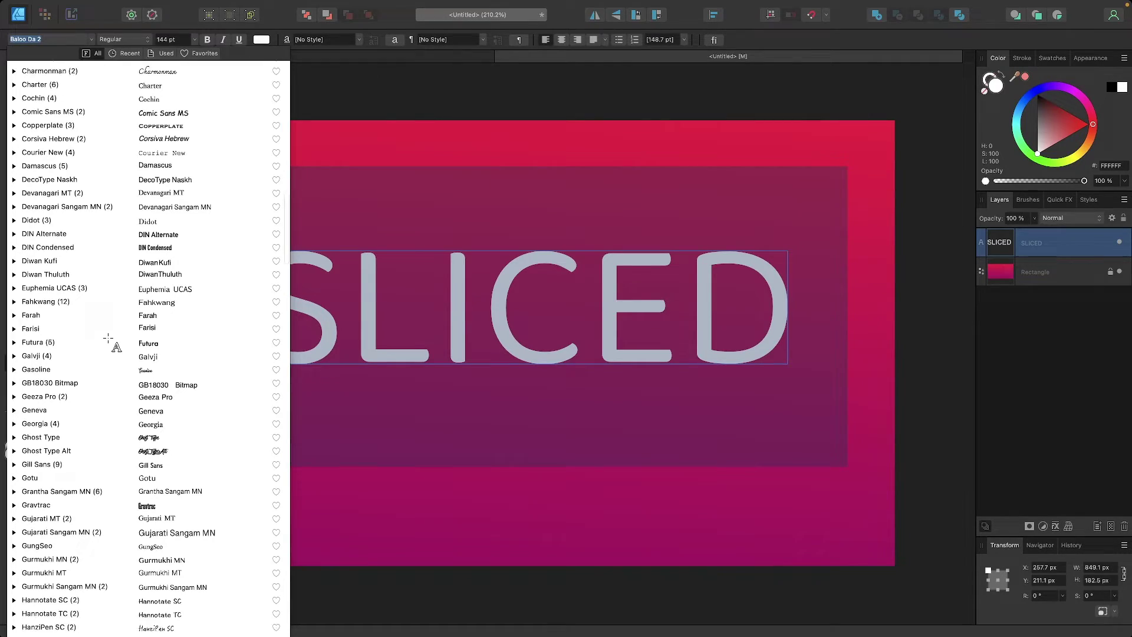
scroll(107, 337, "down", 12)
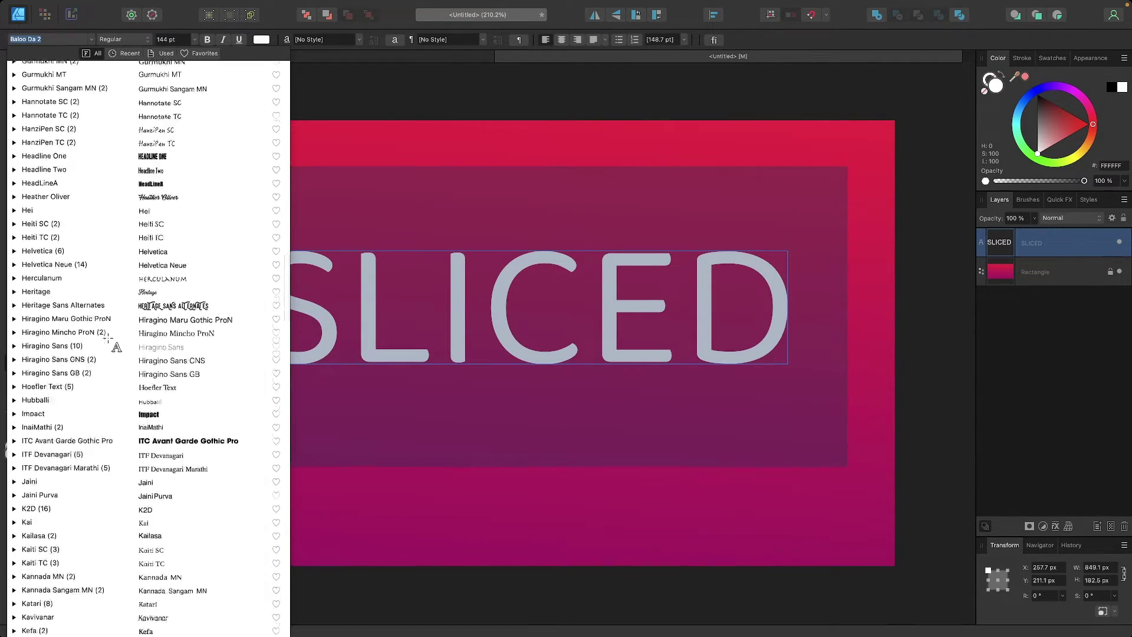
scroll(108, 337, "down", 12)
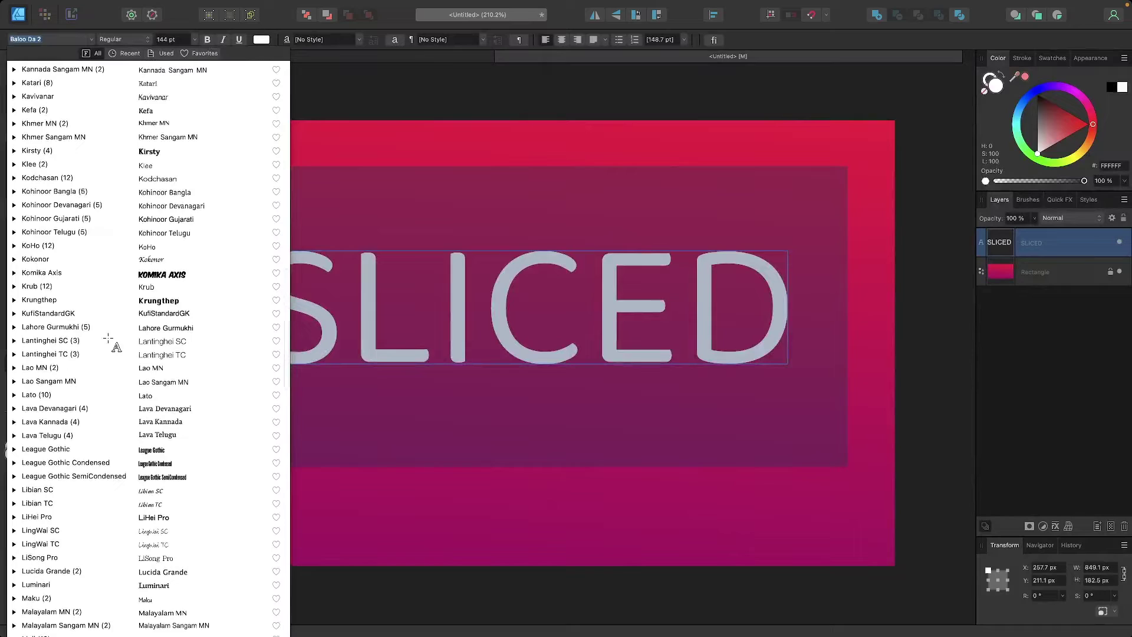
scroll(112, 345, "down", 3)
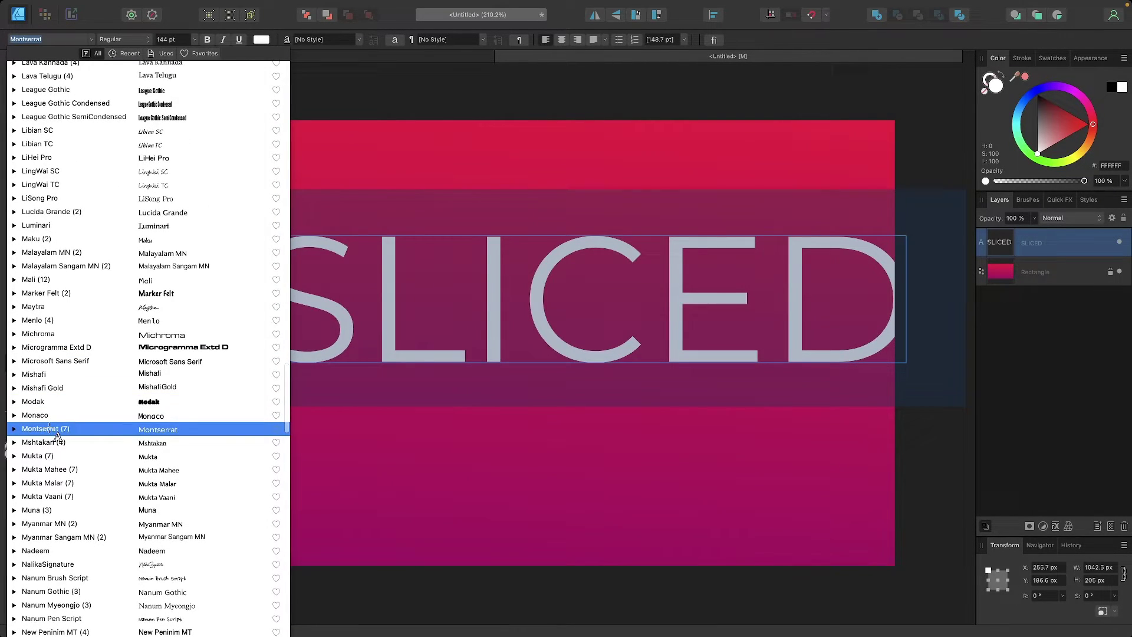
left_click(56, 433)
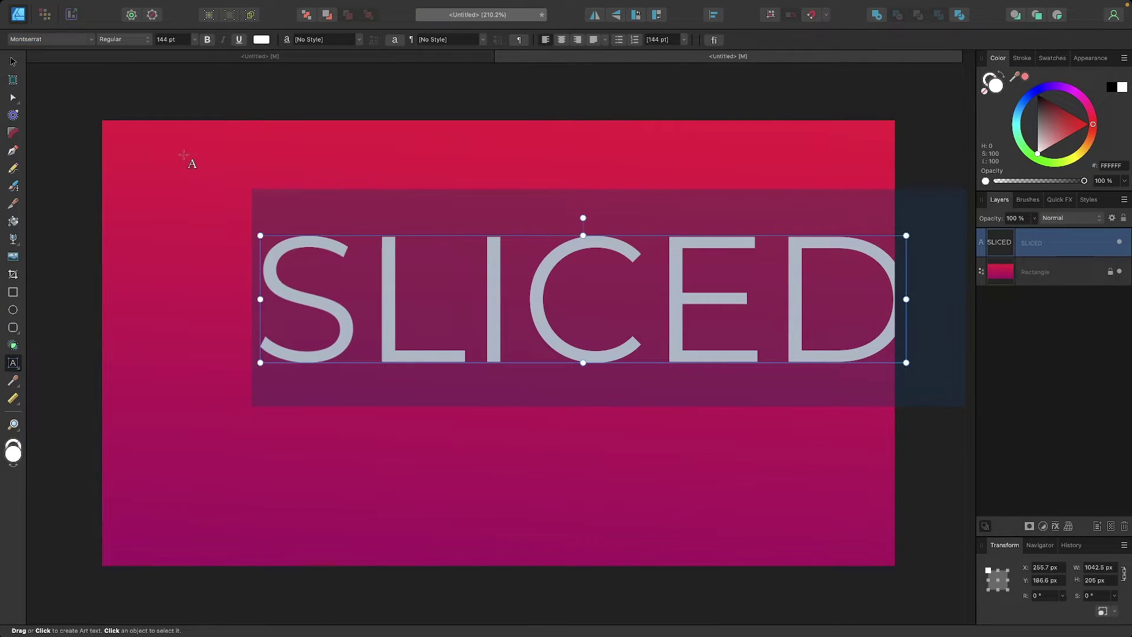
left_click(122, 44)
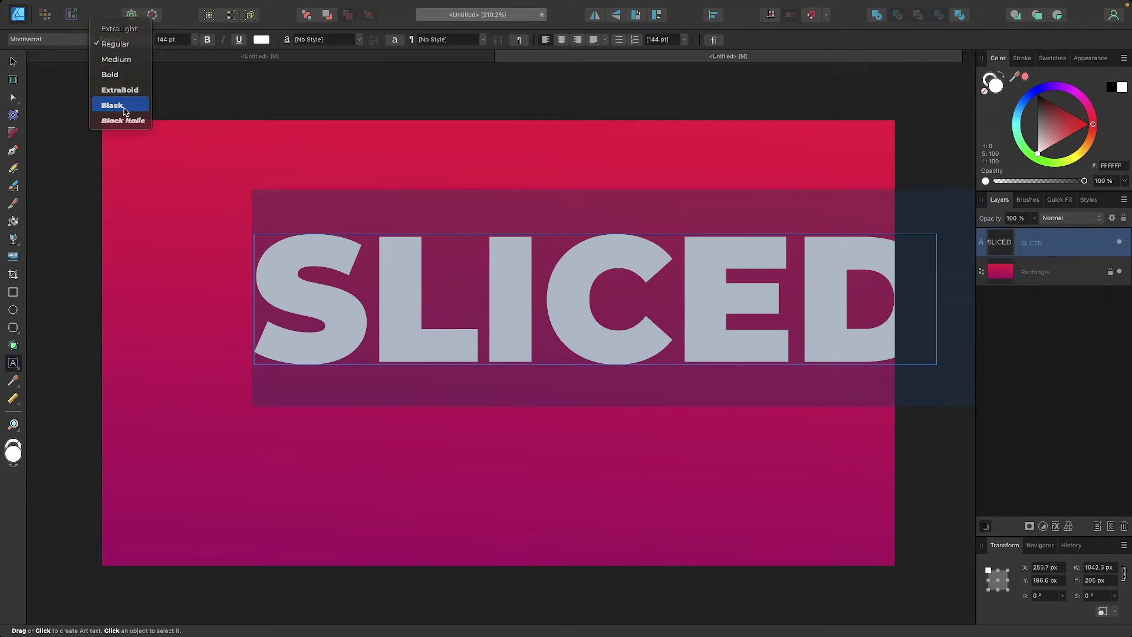
left_click(121, 105)
Step: Drag the SLICED lettering left and down until it is centred on the gradient
left_click(13, 62)
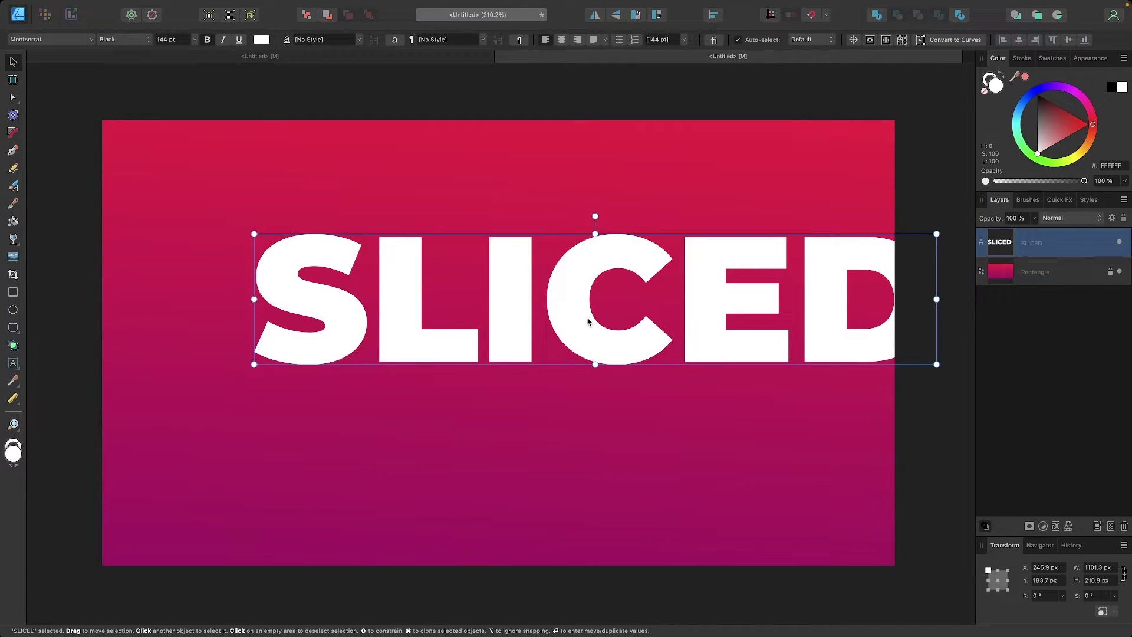
left_click_drag(588, 321, 509, 370)
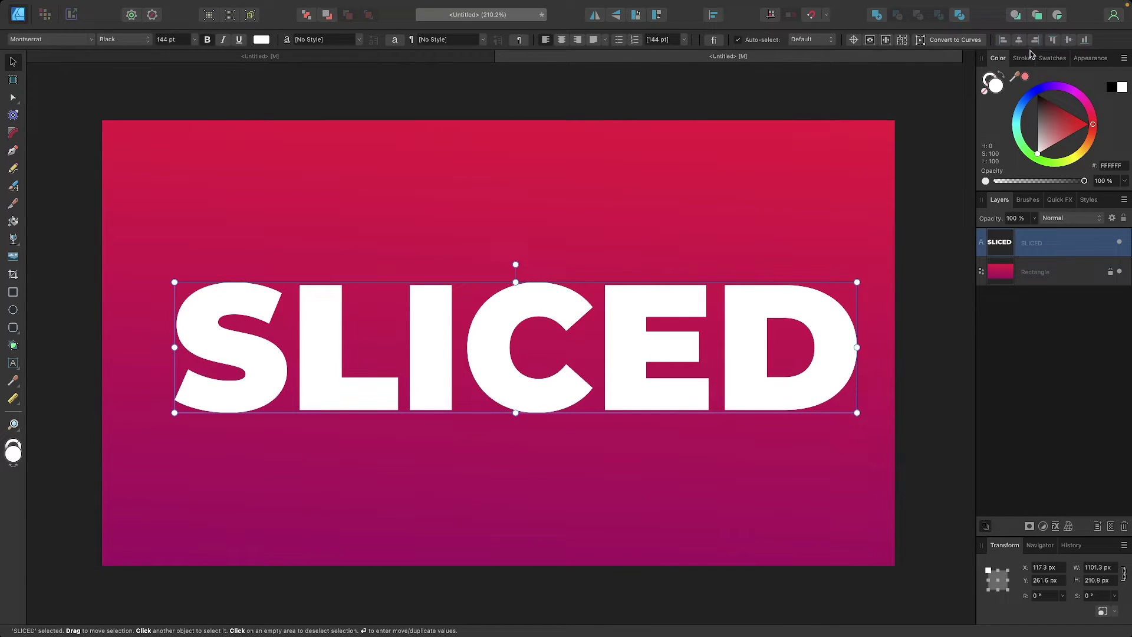
left_click_drag(826, 349, 801, 351)
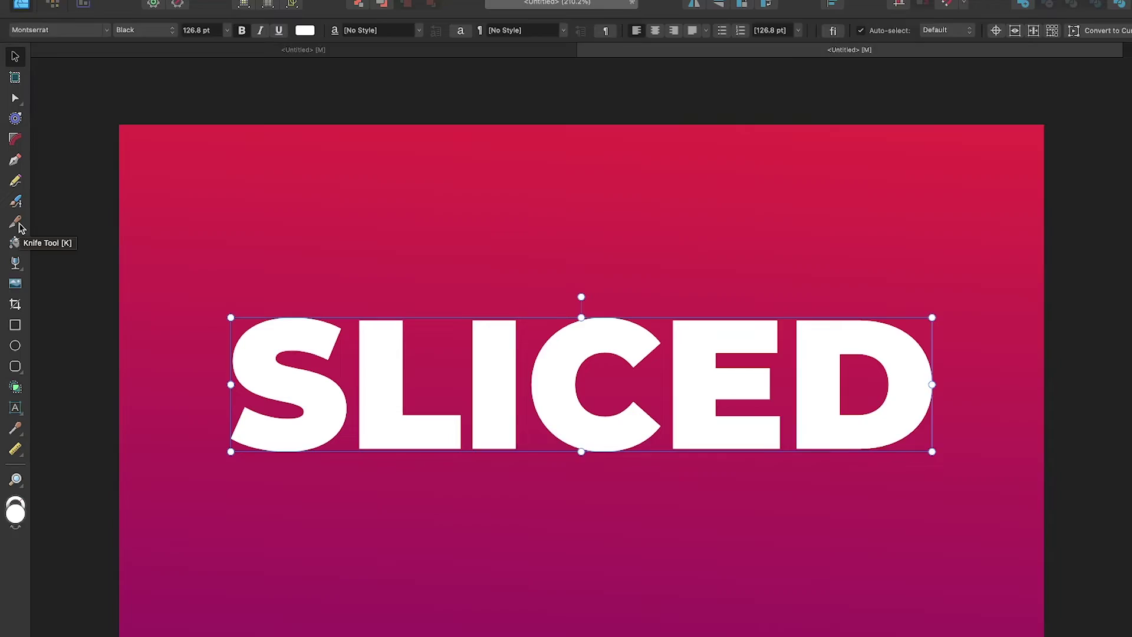
Step: Try a freehand Knife cut across the letters, then undo it
left_click(32, 319)
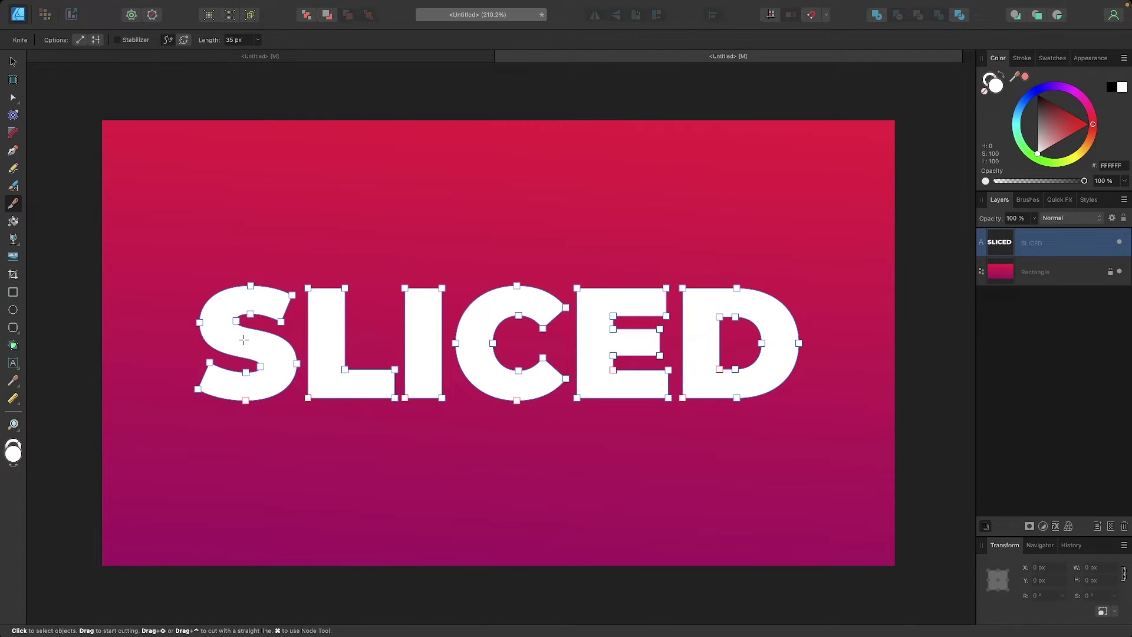
mouse_move(170, 322)
left_mouse_down()
mouse_move(272, 301)
mouse_move(364, 370)
mouse_move(529, 287)
mouse_move(345, 278)
mouse_move(362, 444)
mouse_move(239, 327)
mouse_move(690, 348)
left_mouse_up()
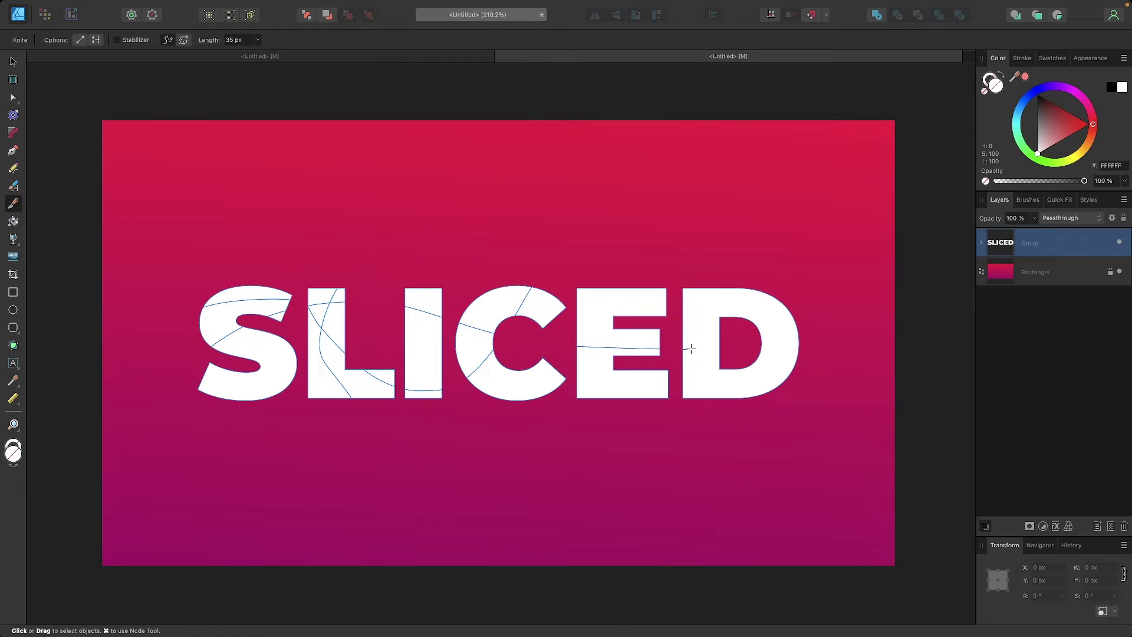
key("super+z")
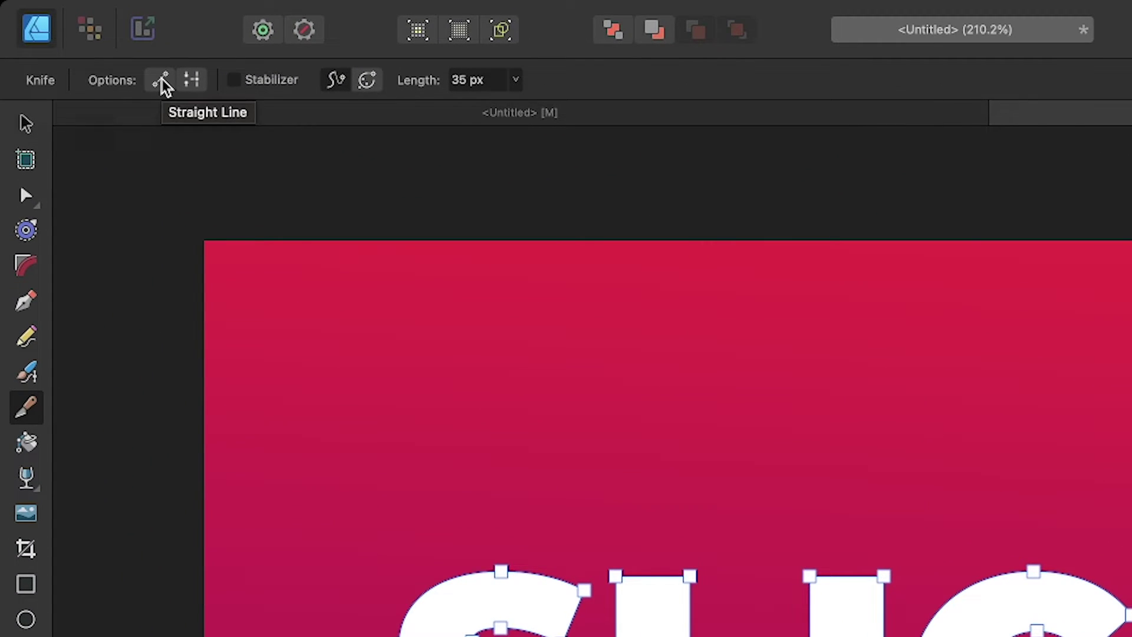
Step: Switch the Knife Tool to Straight Line mode
left_click(161, 82)
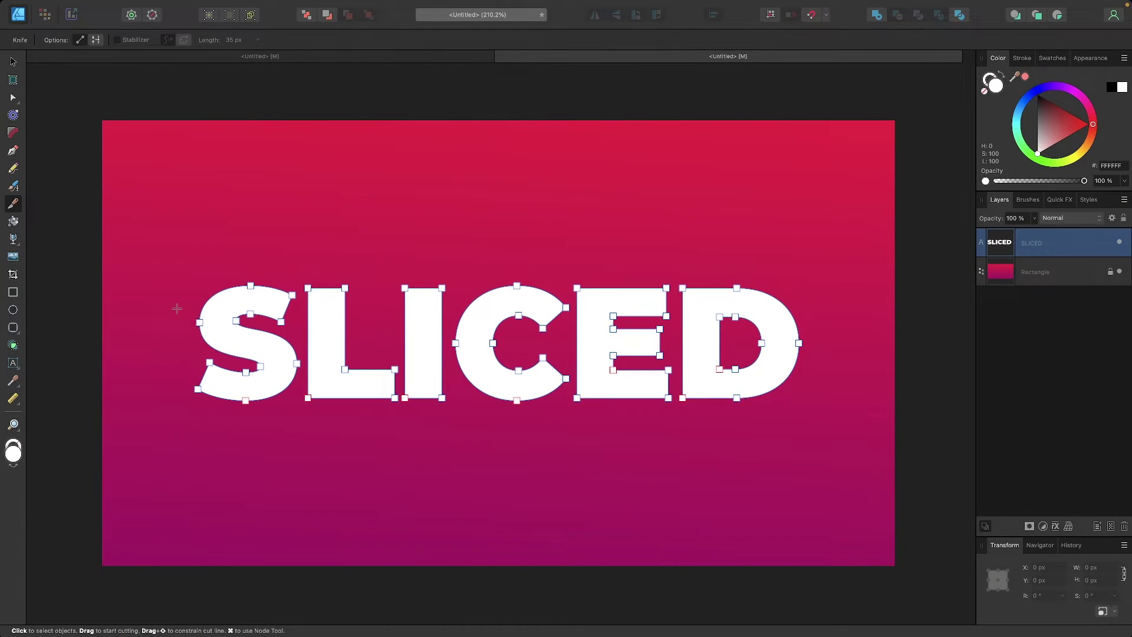
scroll(463, 345, "up", 2)
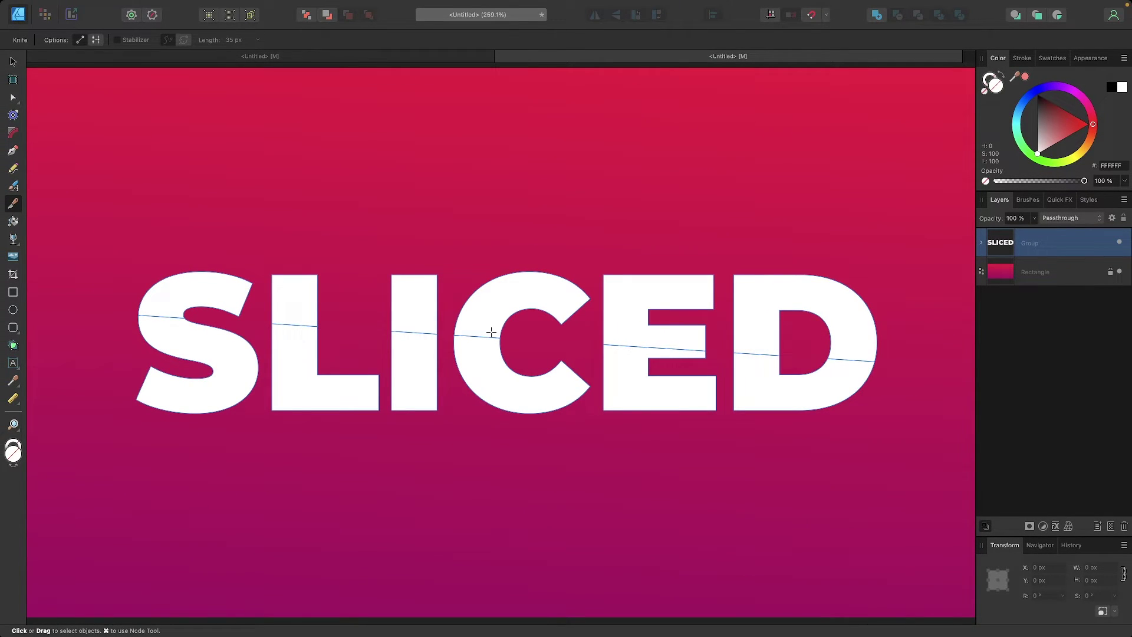
left_click(14, 65)
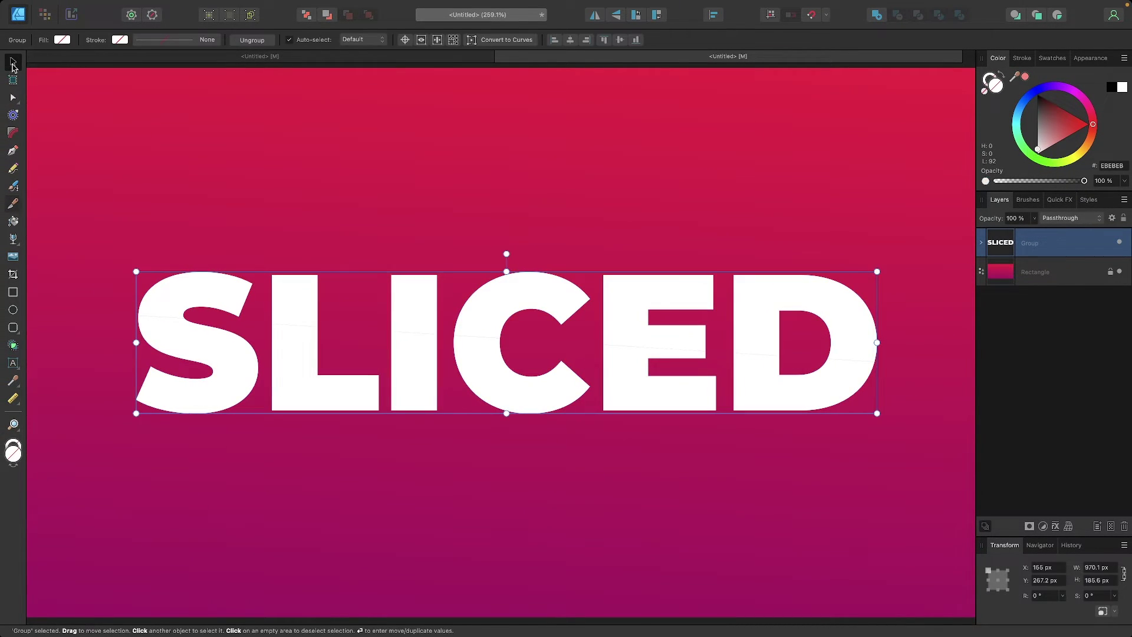
scroll(454, 356, "up", 2)
scroll(454, 356, "down", 2)
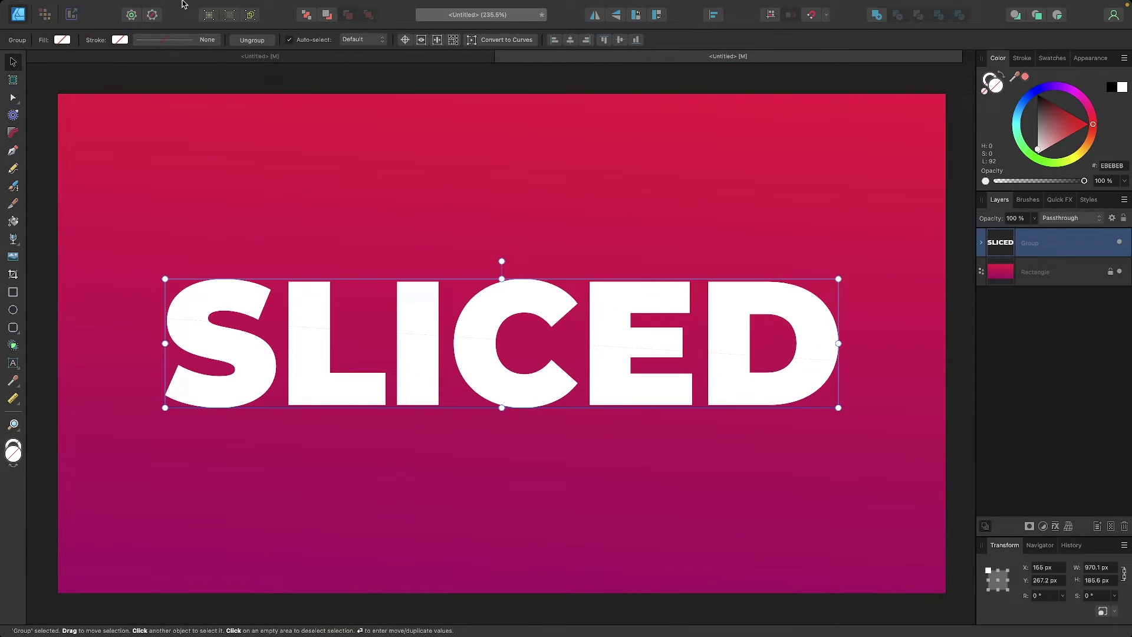
left_click(203, 7)
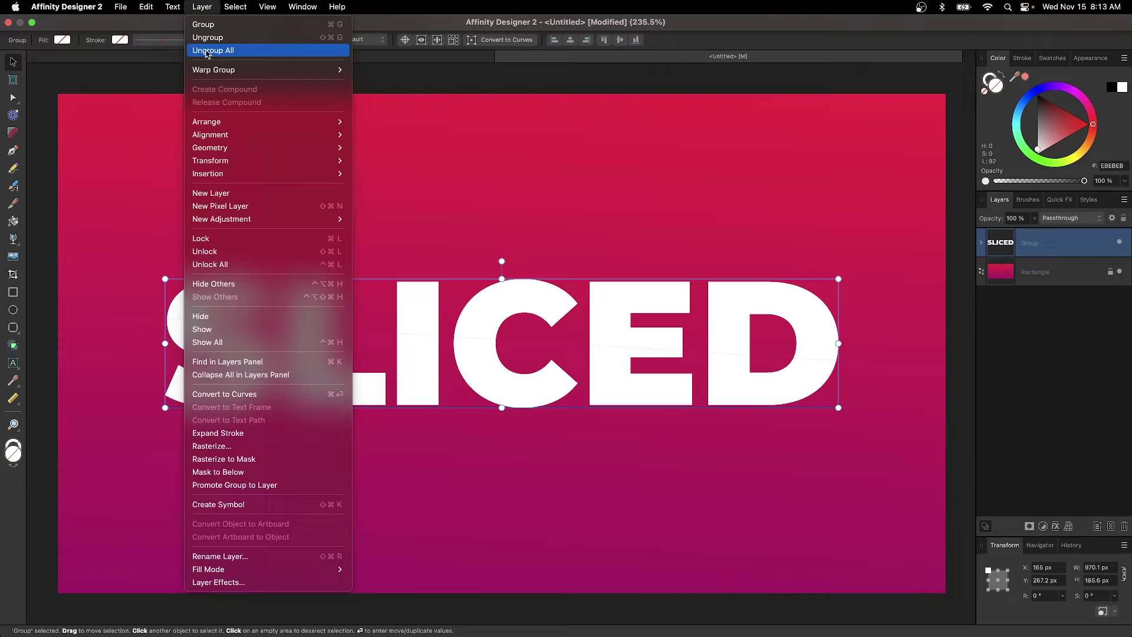
left_click(213, 50)
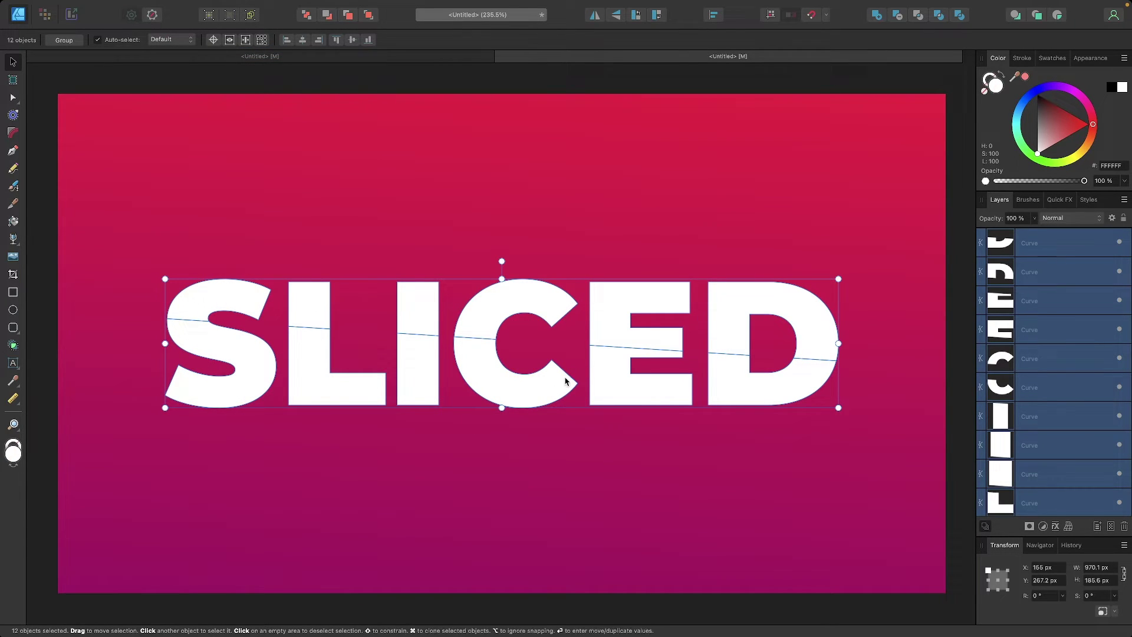
scroll(424, 348, "down", 3)
left_click(572, 589)
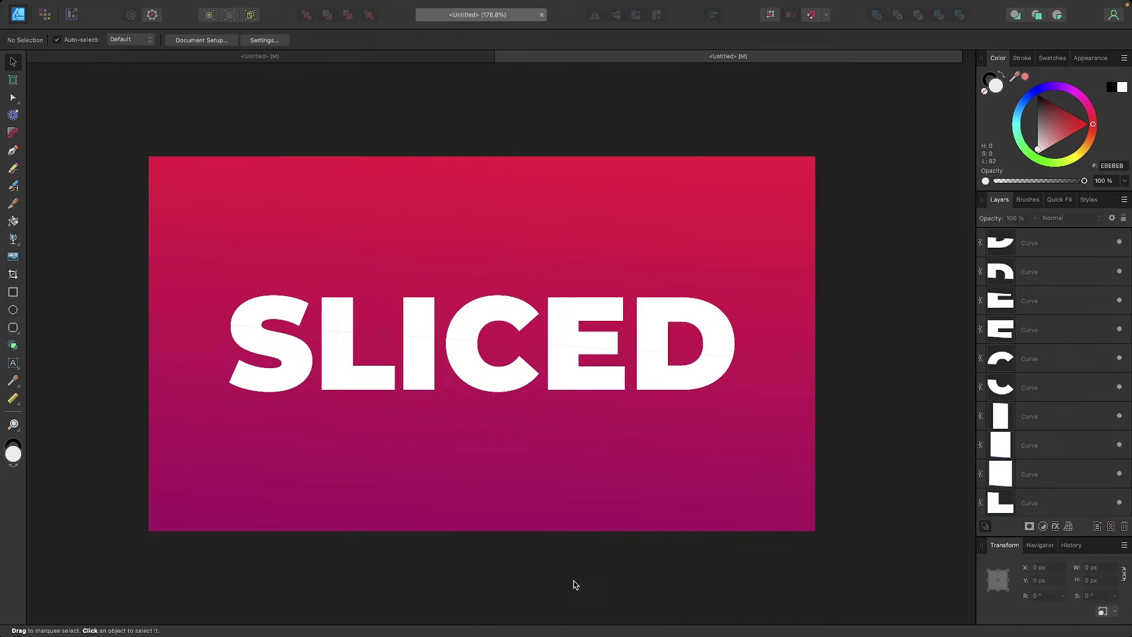
scroll(454, 444, "up", 1)
scroll(454, 443, "up", 1)
left_click(479, 352)
left_click(408, 345)
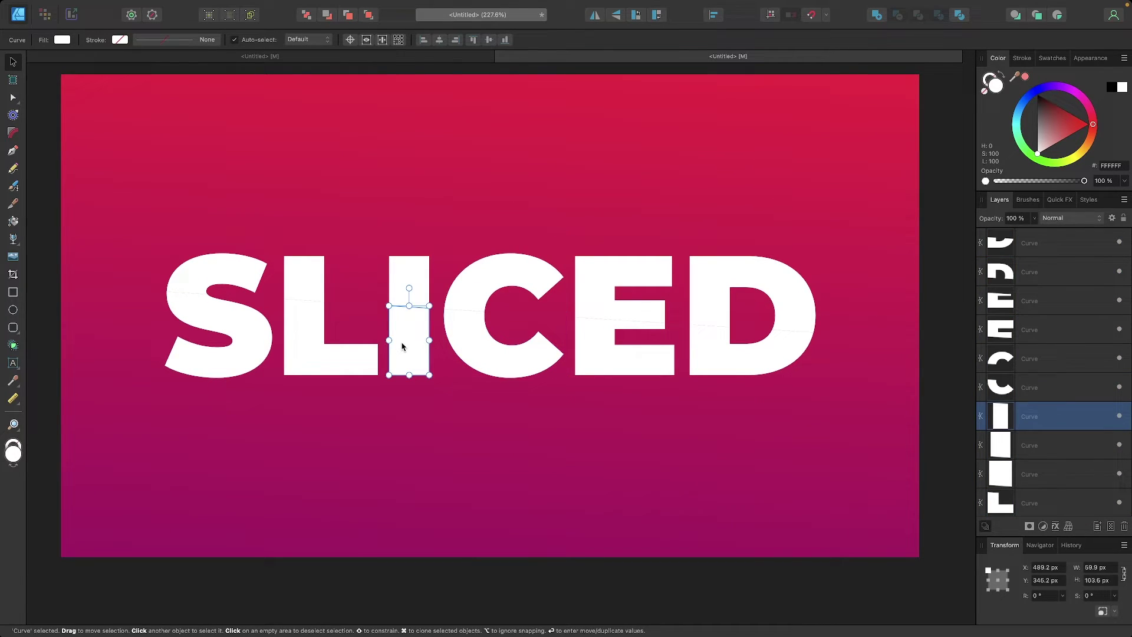
left_click(313, 359)
left_click(236, 342)
left_click(236, 271)
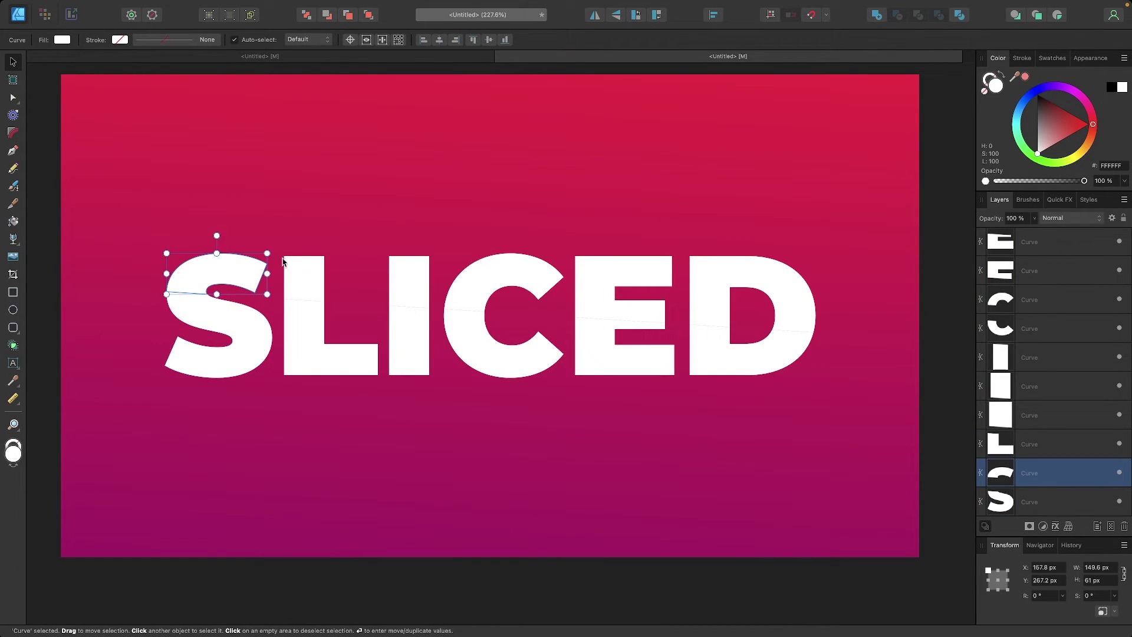
left_click(313, 277)
left_click(406, 282)
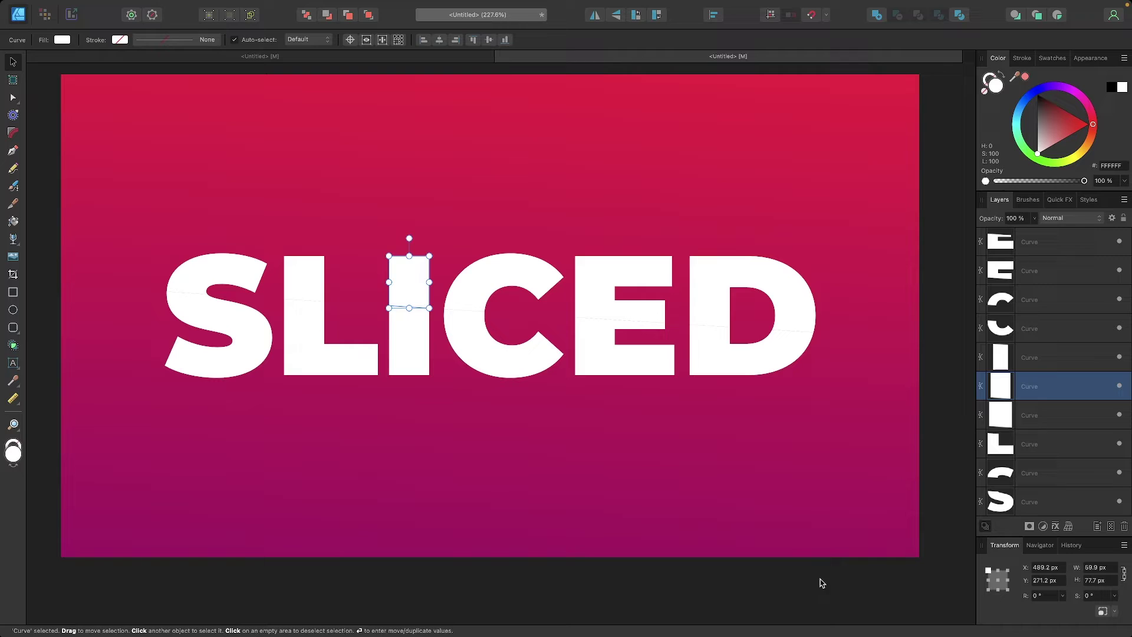
Step: Select all twelve letter pieces and merge the top halves of S-L-I-C-E-D with the Shape Builder
left_click(884, 592)
left_click_drag(884, 591, 114, 189)
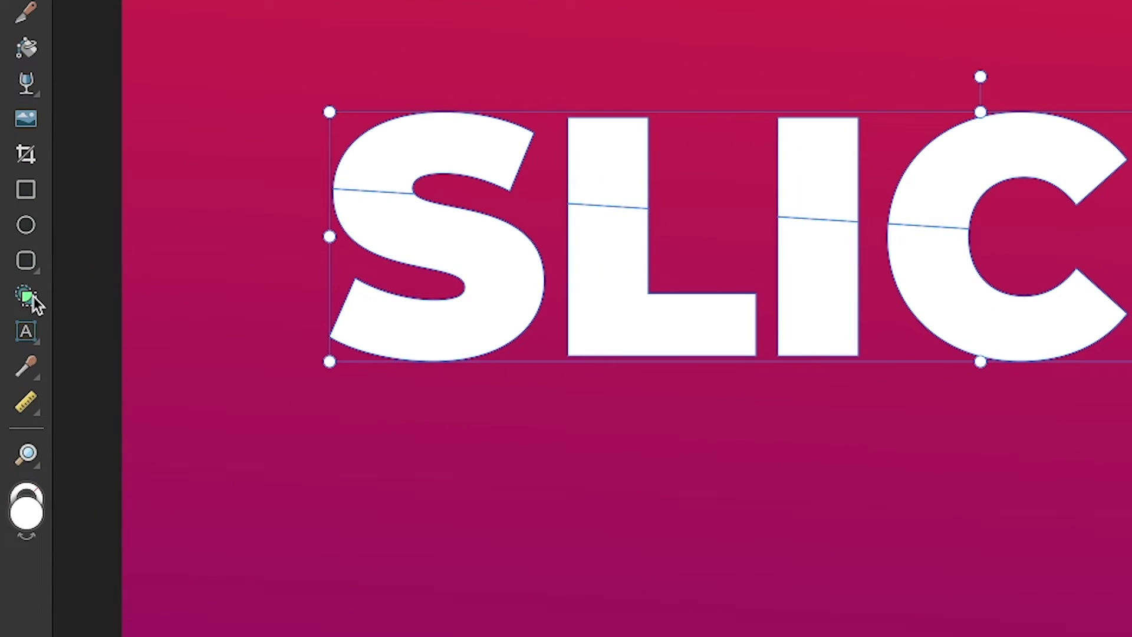
left_click(33, 298)
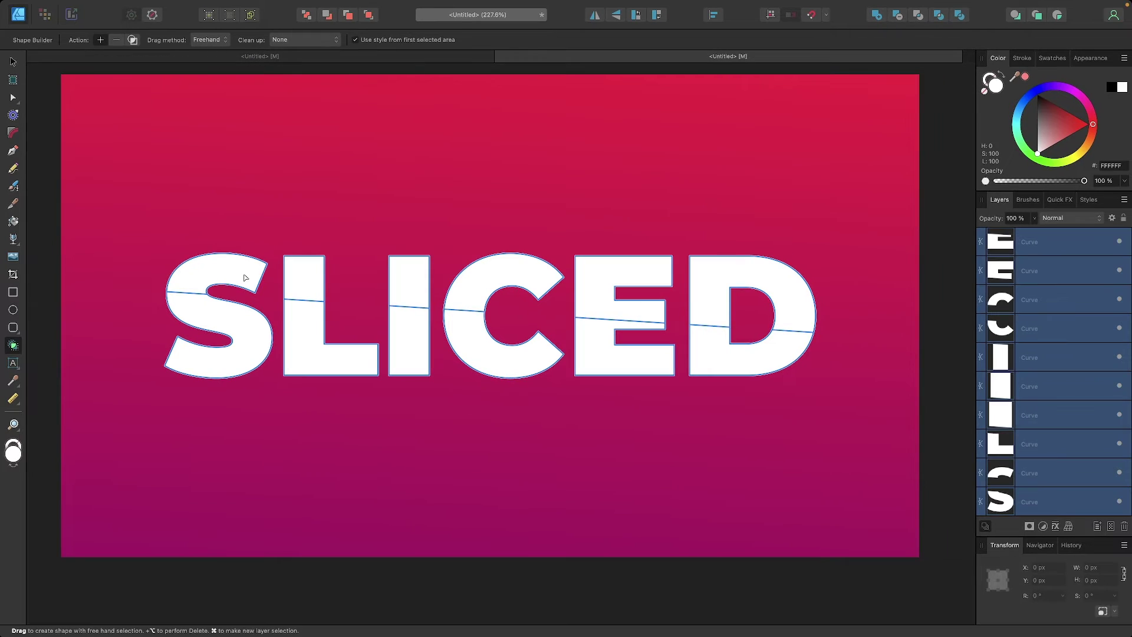
mouse_move(398, 495)
left_mouse_down()
mouse_move(489, 496)
mouse_move(624, 525)
left_mouse_up()
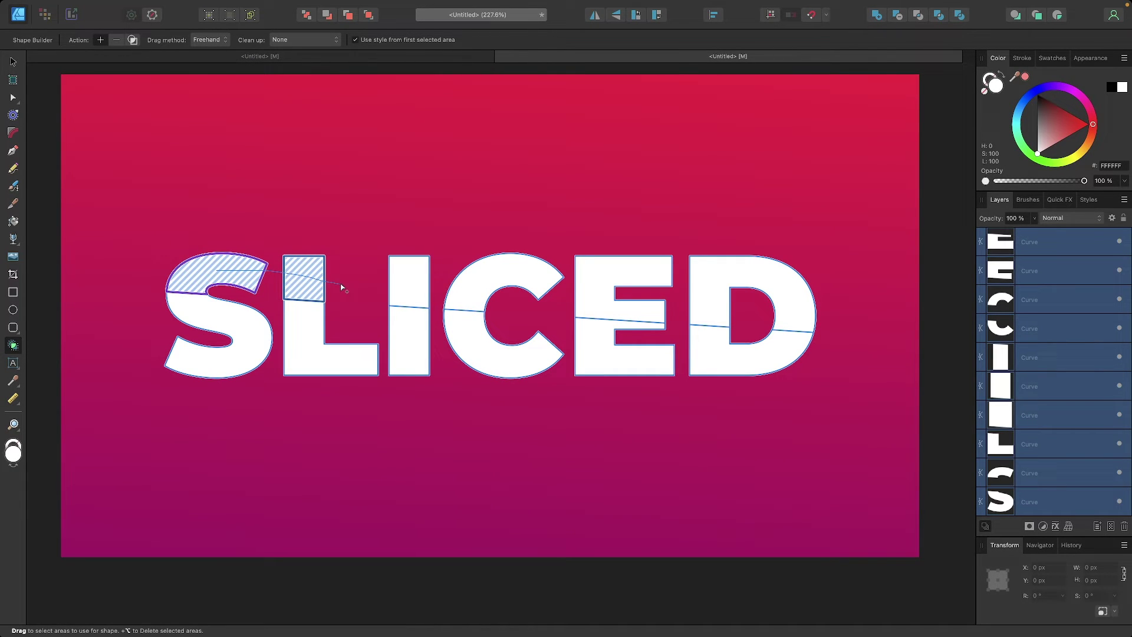
left_click_drag(342, 288, 480, 289)
left_click_drag(549, 287, 727, 303)
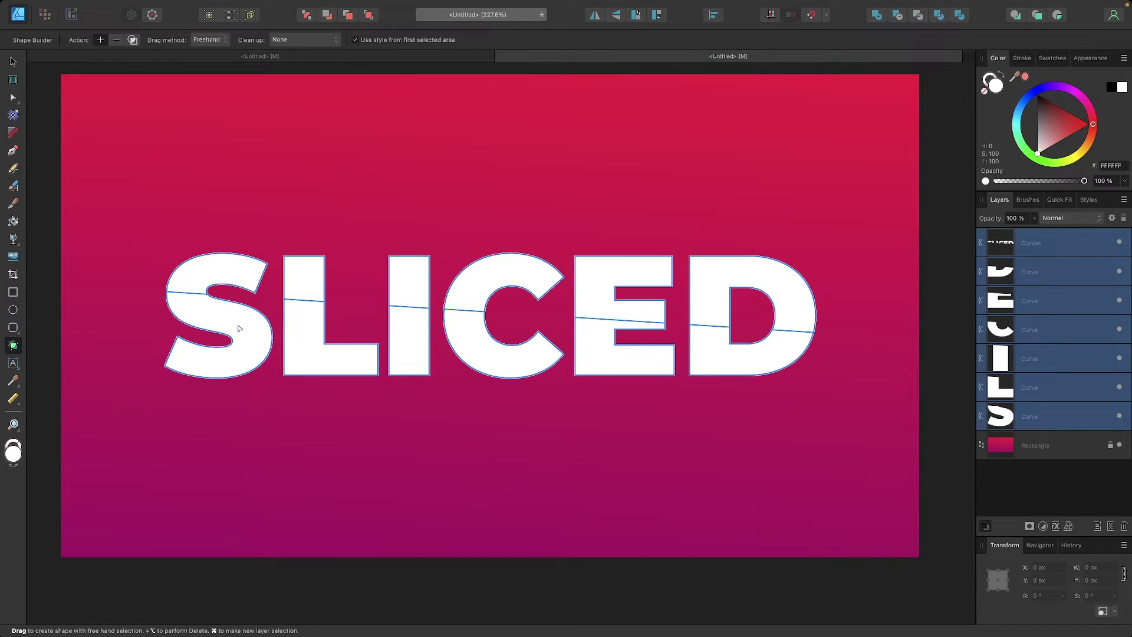
Step: Merge all the bottom letter halves into a single shape, redoing an incomplete first pass
mouse_move(246, 346)
left_mouse_down()
mouse_move(443, 368)
mouse_move(660, 369)
left_mouse_up()
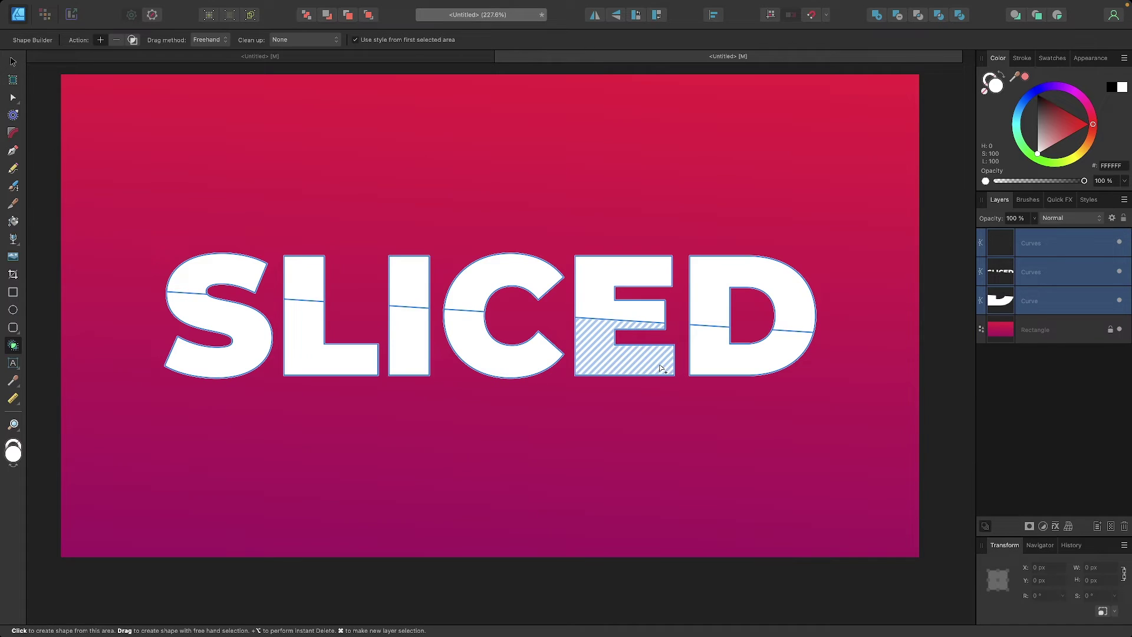
key("super+z")
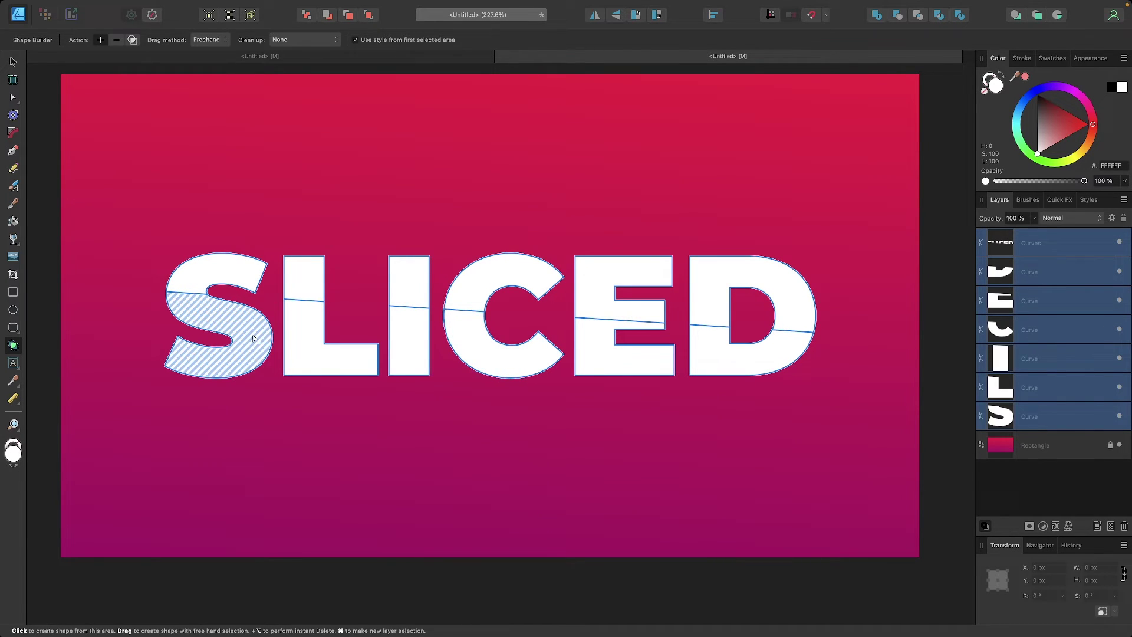
left_click_drag(254, 336, 779, 353)
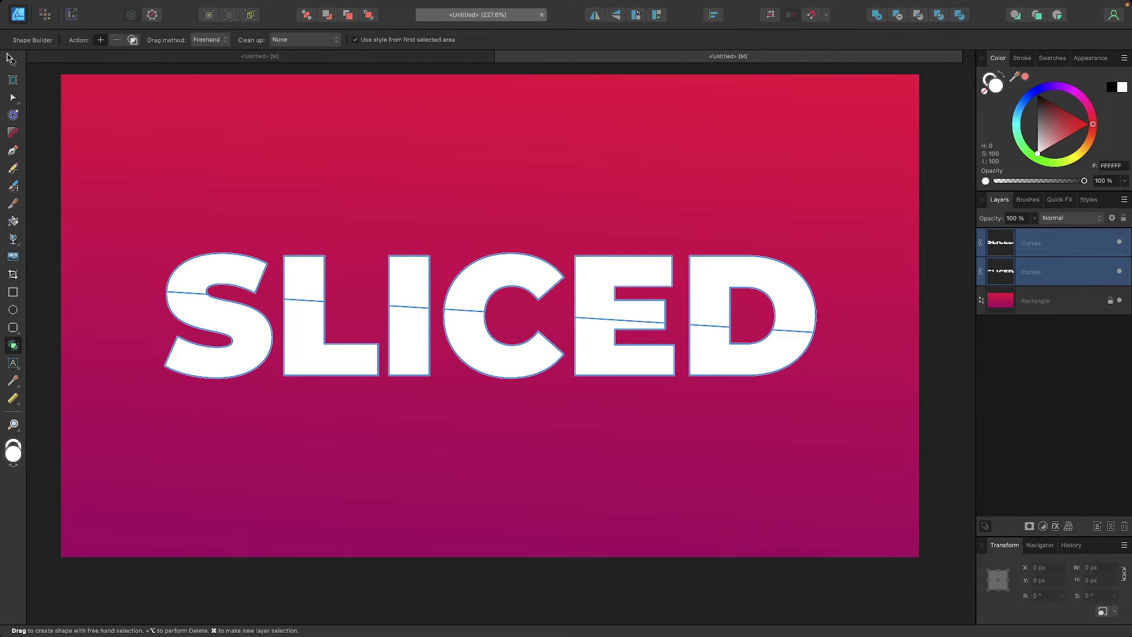
Step: Nudge the top-half curves slightly right of the bottom half, undoing an initial upward move
left_click(10, 58)
scroll(525, 260, "down", 3)
left_click(538, 544)
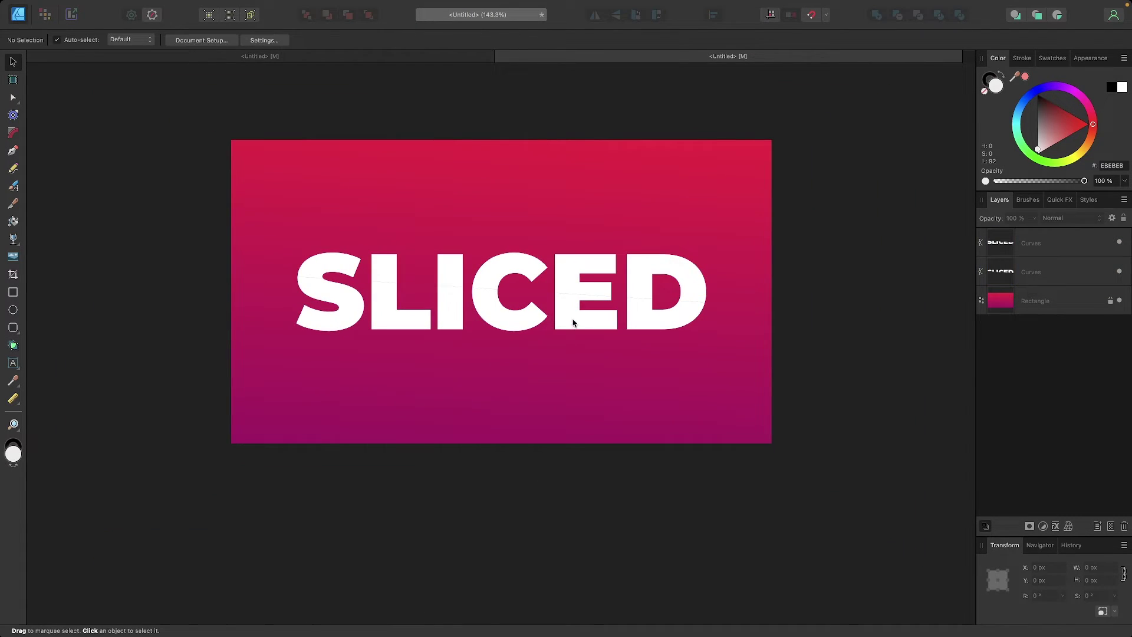
left_click_drag(574, 284, 613, 253)
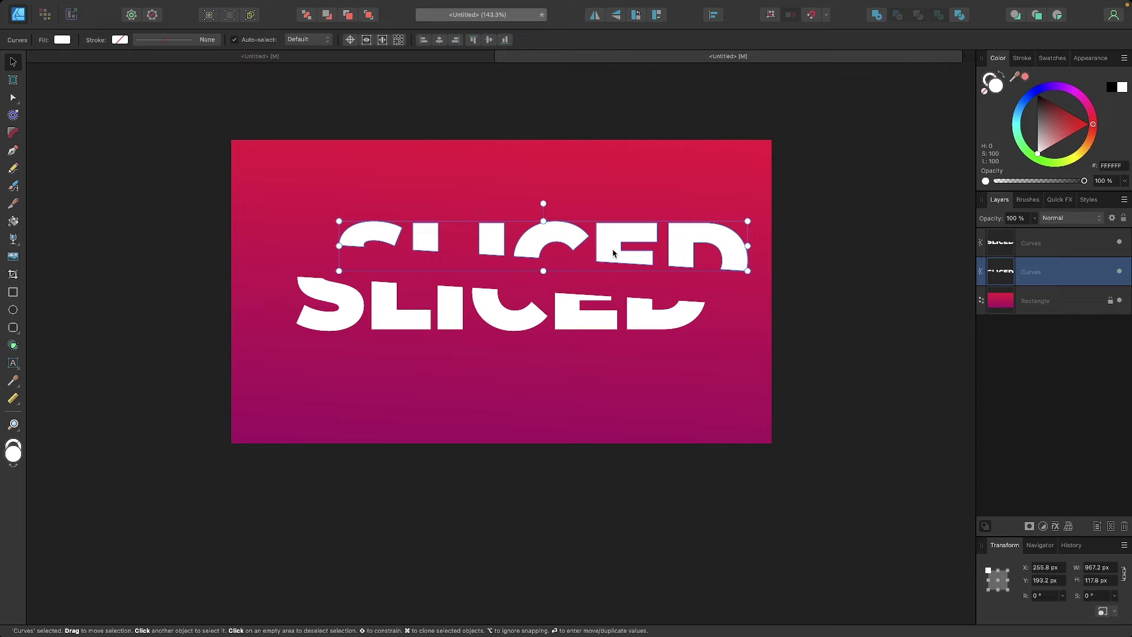
key("super+z")
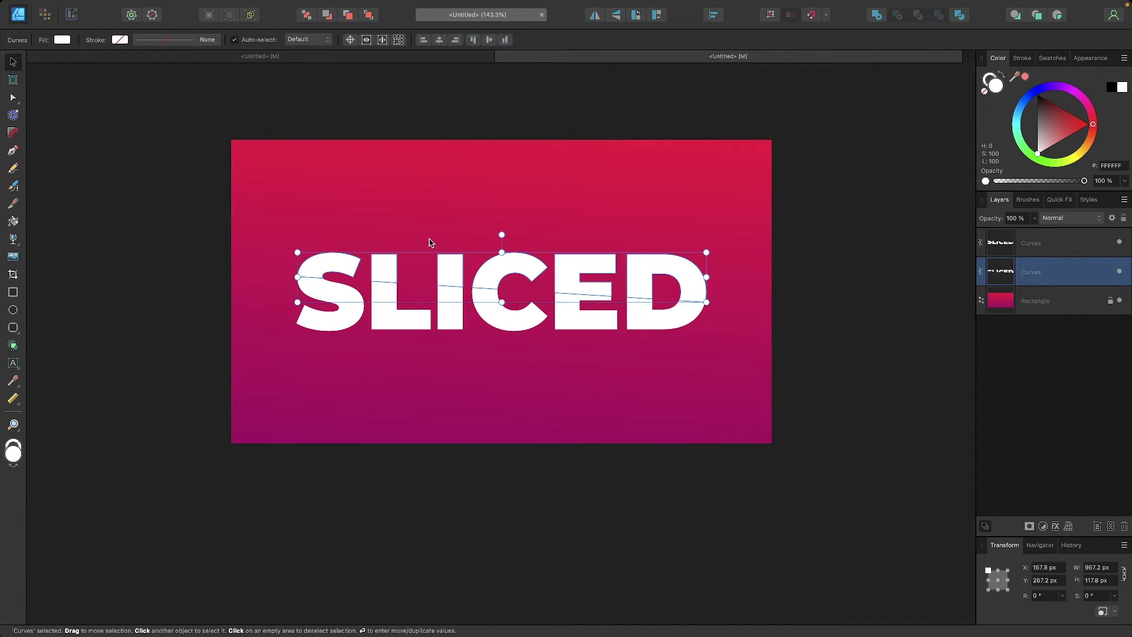
scroll(312, 304, "up", 10)
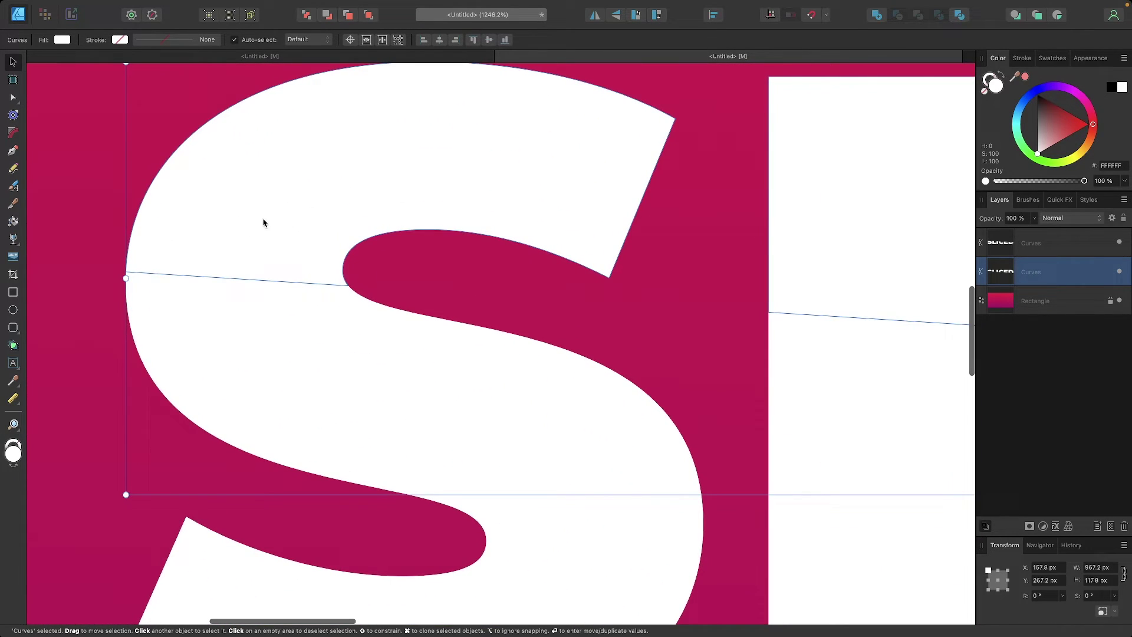
left_click_drag(263, 220, 288, 225)
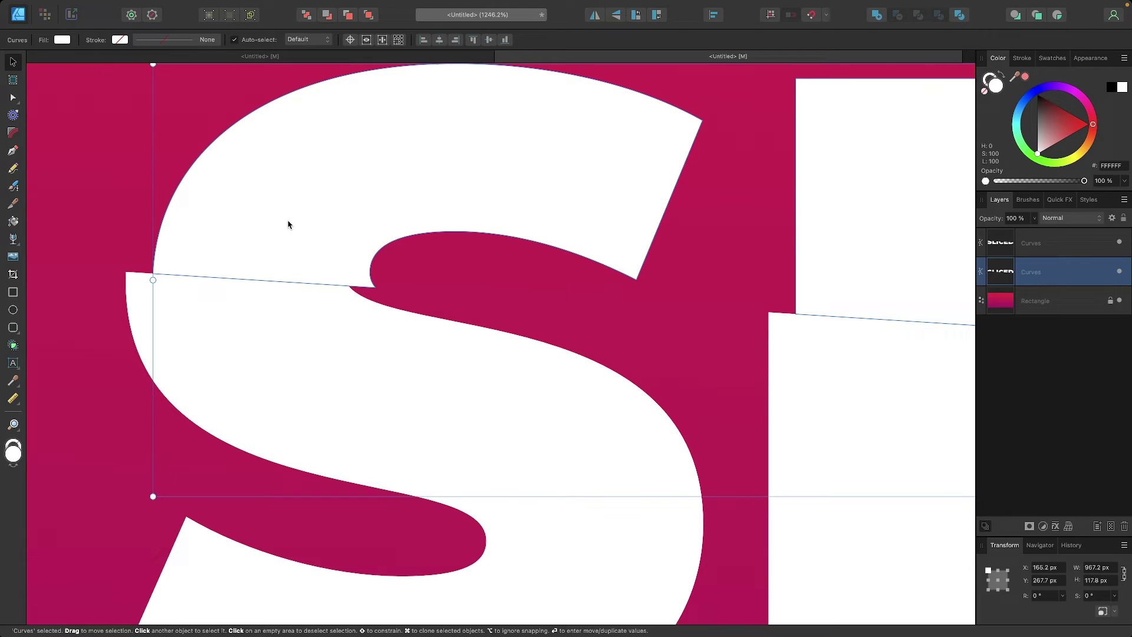
scroll(263, 222, "down", 5)
scroll(473, 263, "down", 3)
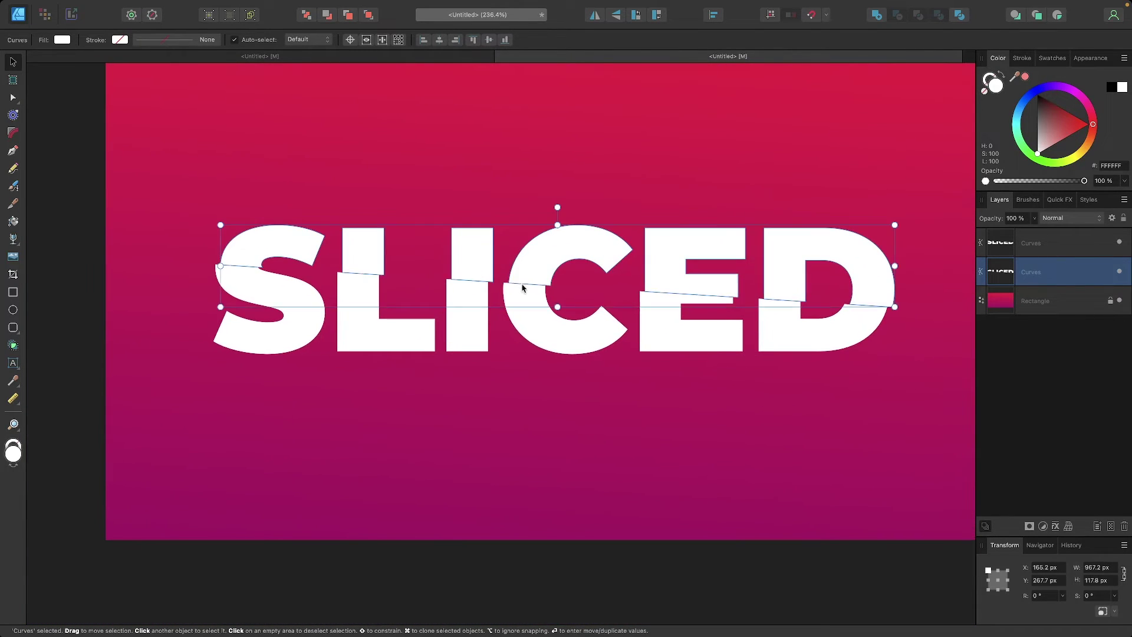
scroll(499, 254, "up", 2)
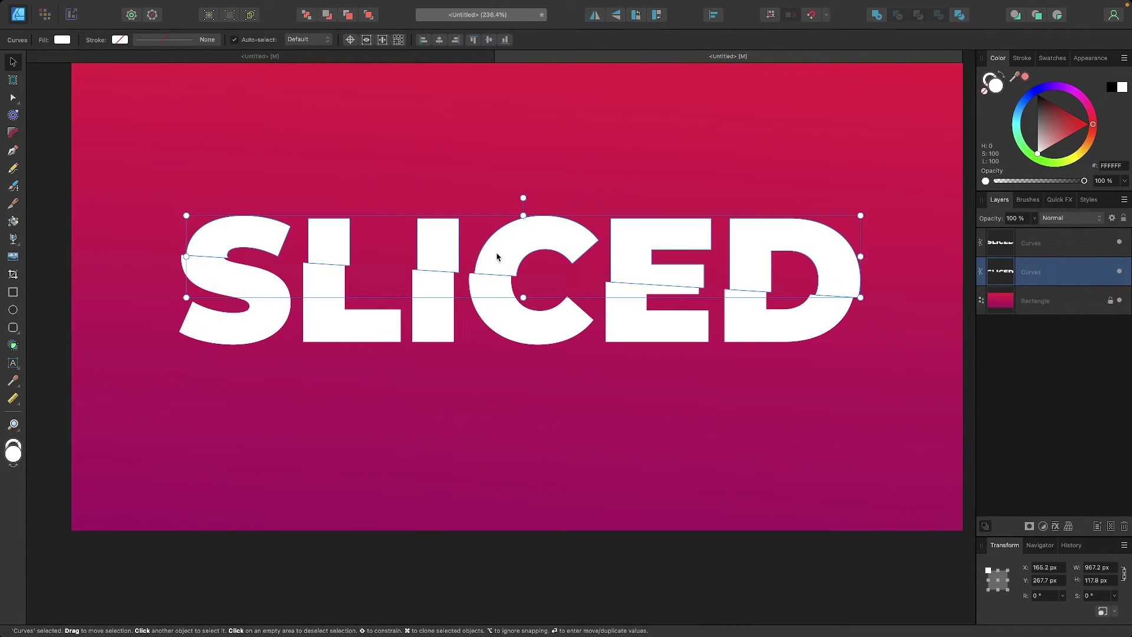
scroll(496, 257, "up", 3)
scroll(502, 262, "down", 3)
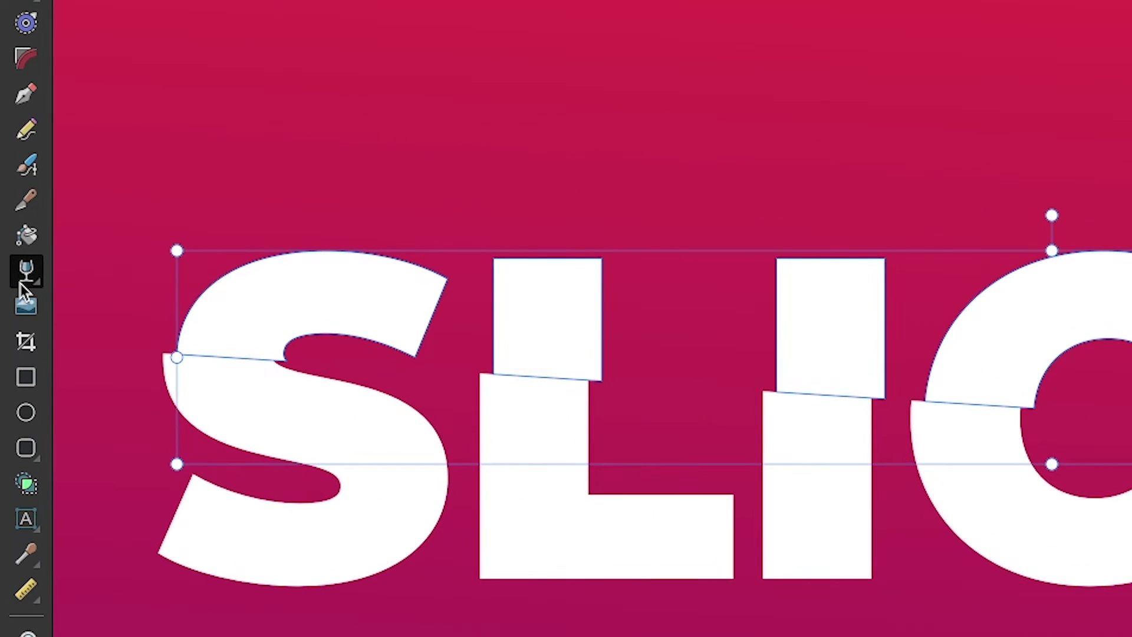
Step: Apply a linear transparency fading the top half toward the cut, lower its midpoint, then deselect
left_click(12, 242)
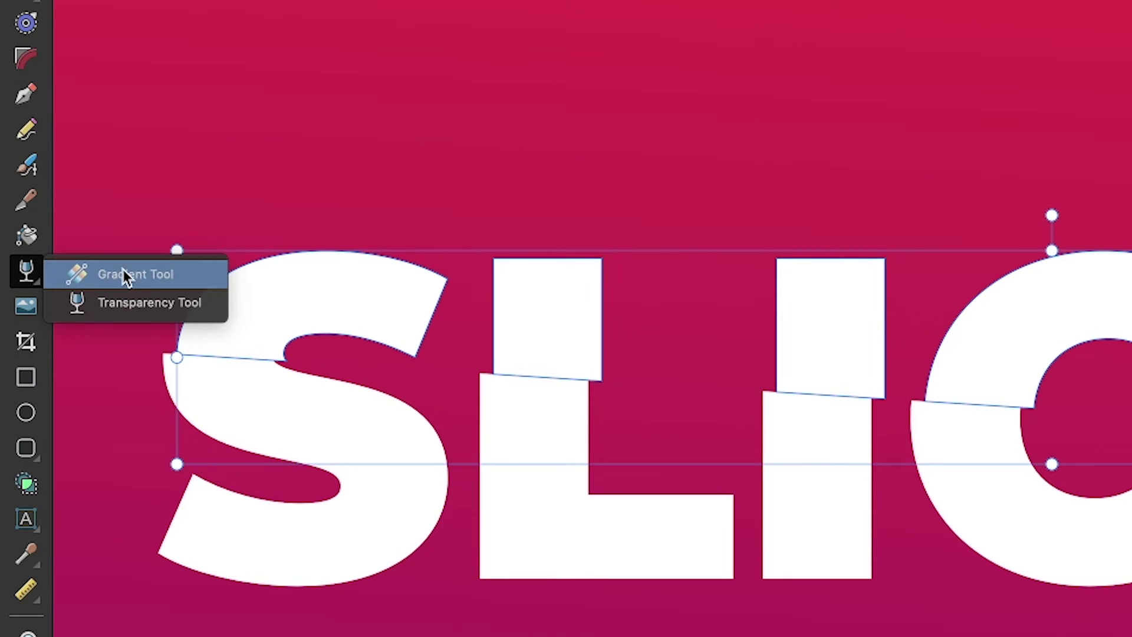
left_click(105, 307)
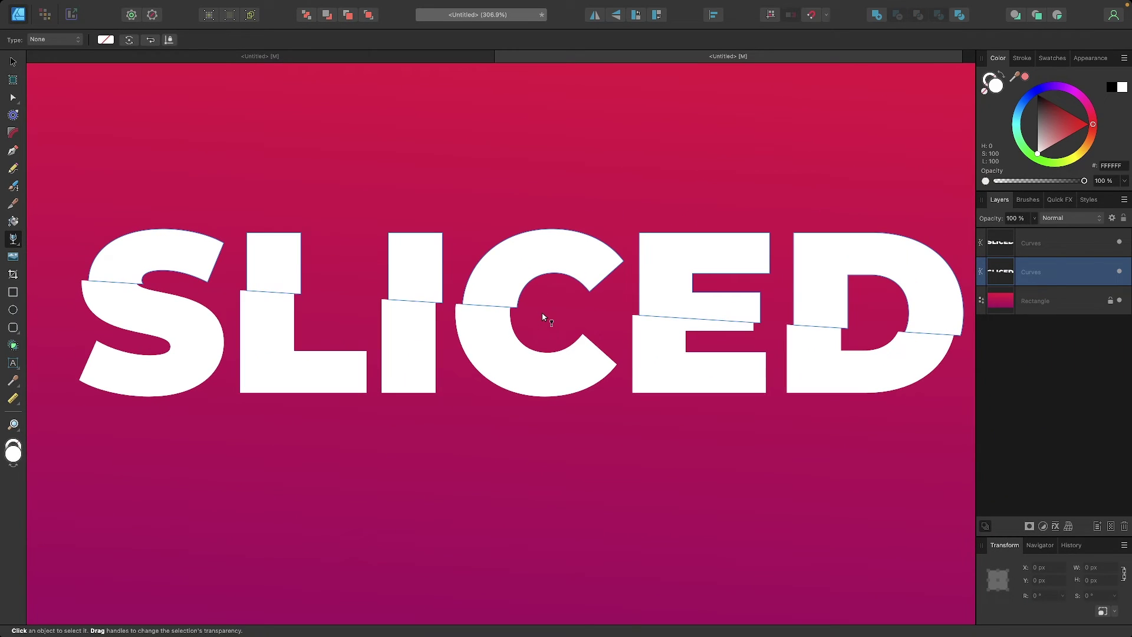
scroll(543, 317, "up", 2)
left_click_drag(477, 263, 473, 340)
scroll(472, 337, "down", 2)
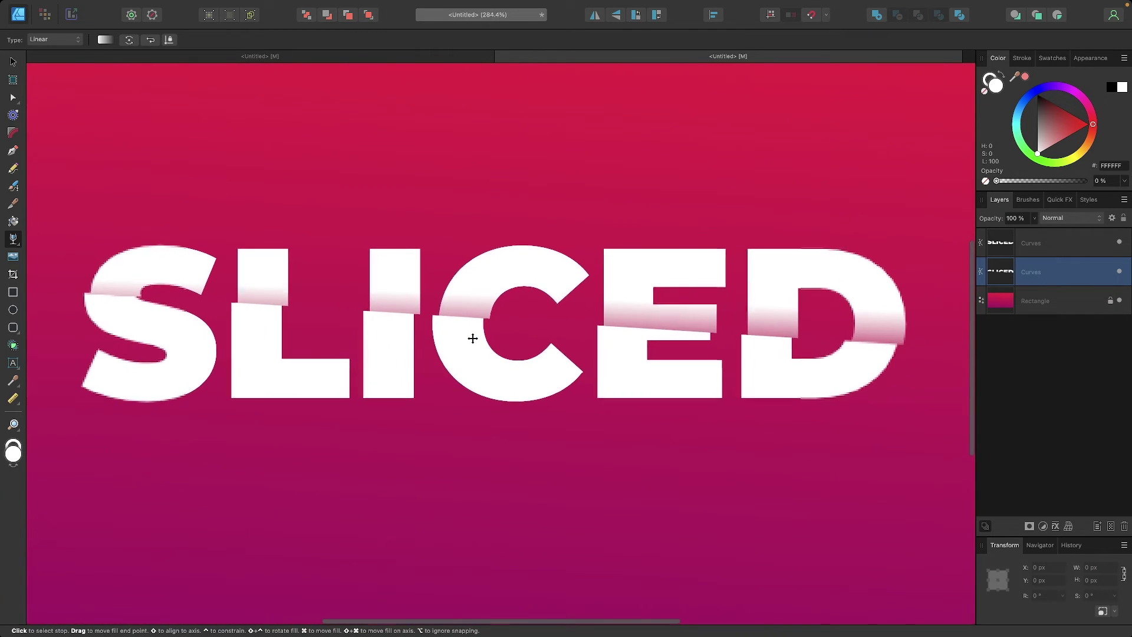
left_click_drag(474, 312, 474, 317)
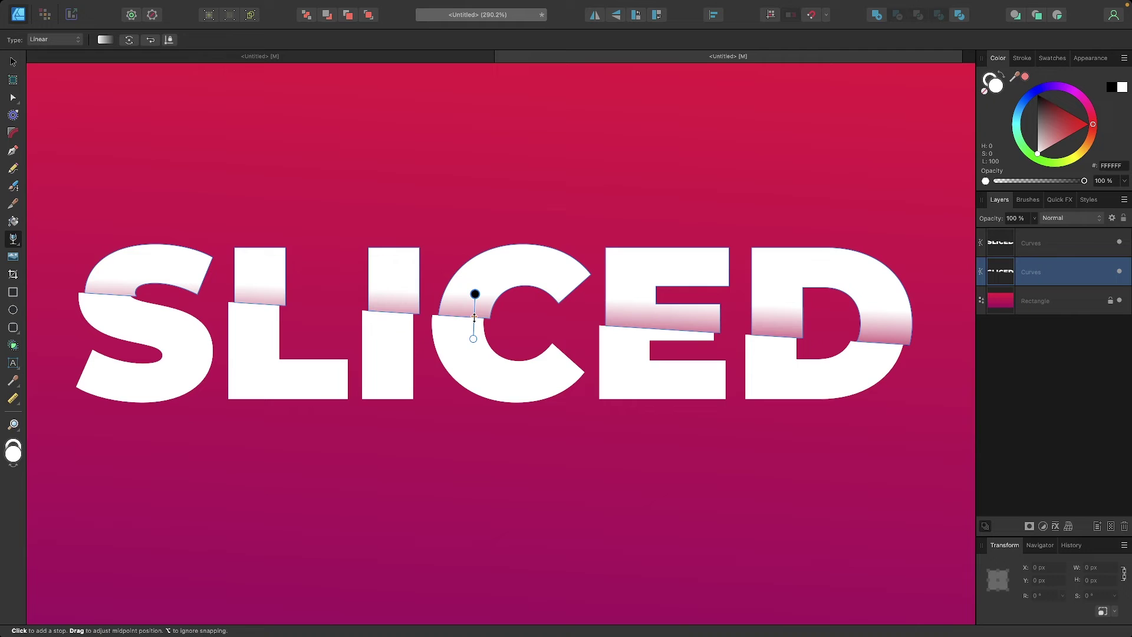
scroll(473, 319, "down", 2)
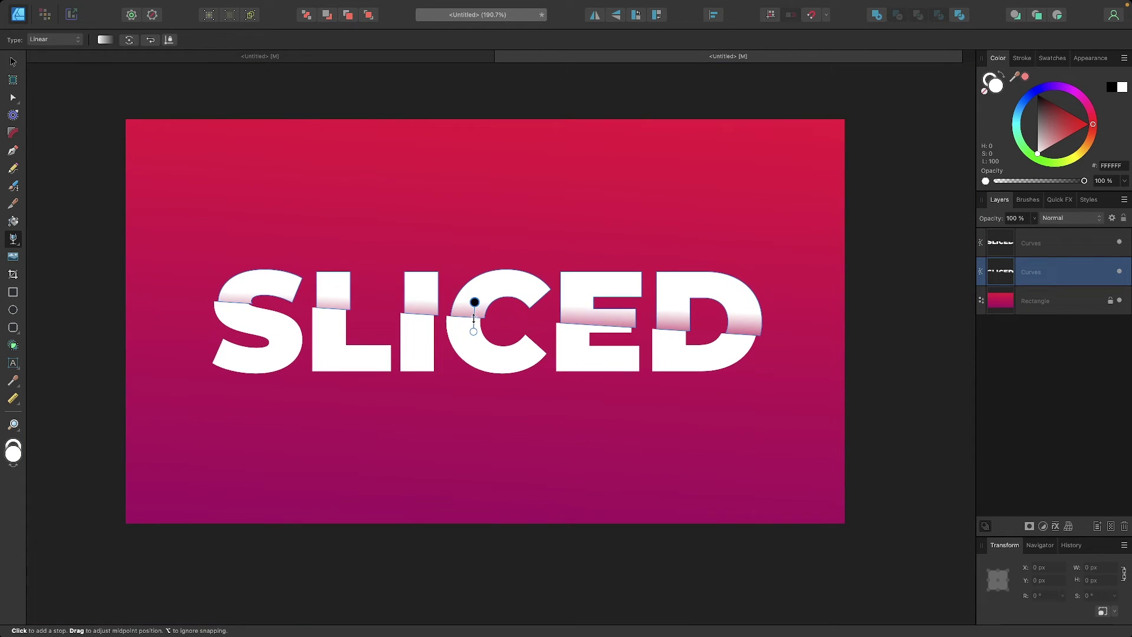
left_click(14, 63)
left_click(43, 139)
scroll(63, 134, "down", 2)
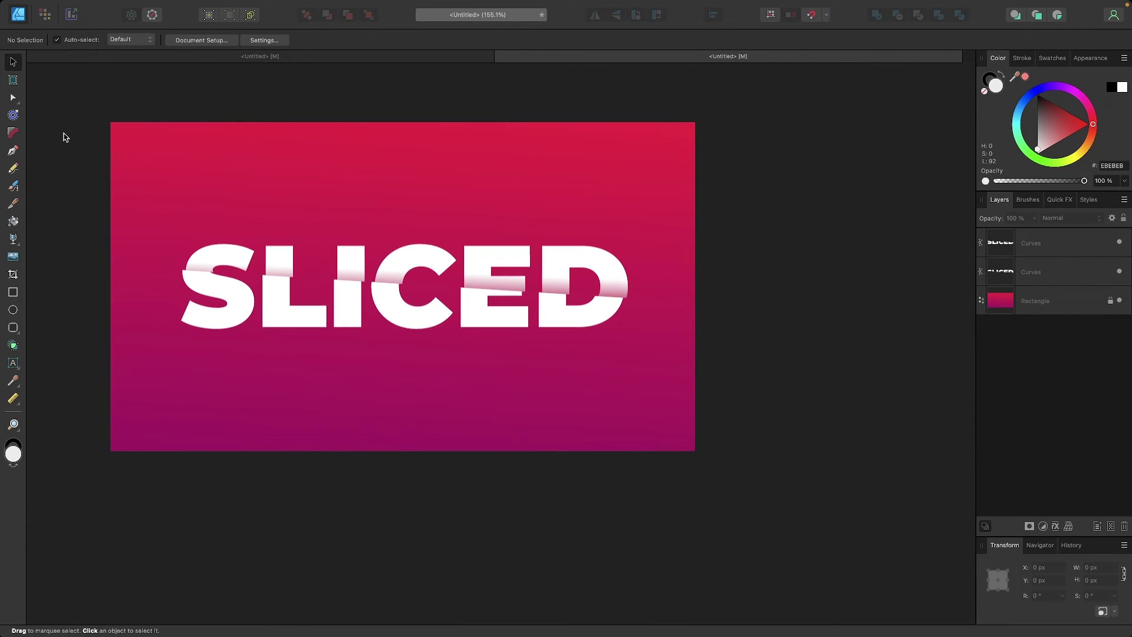
scroll(63, 134, "left", 3)
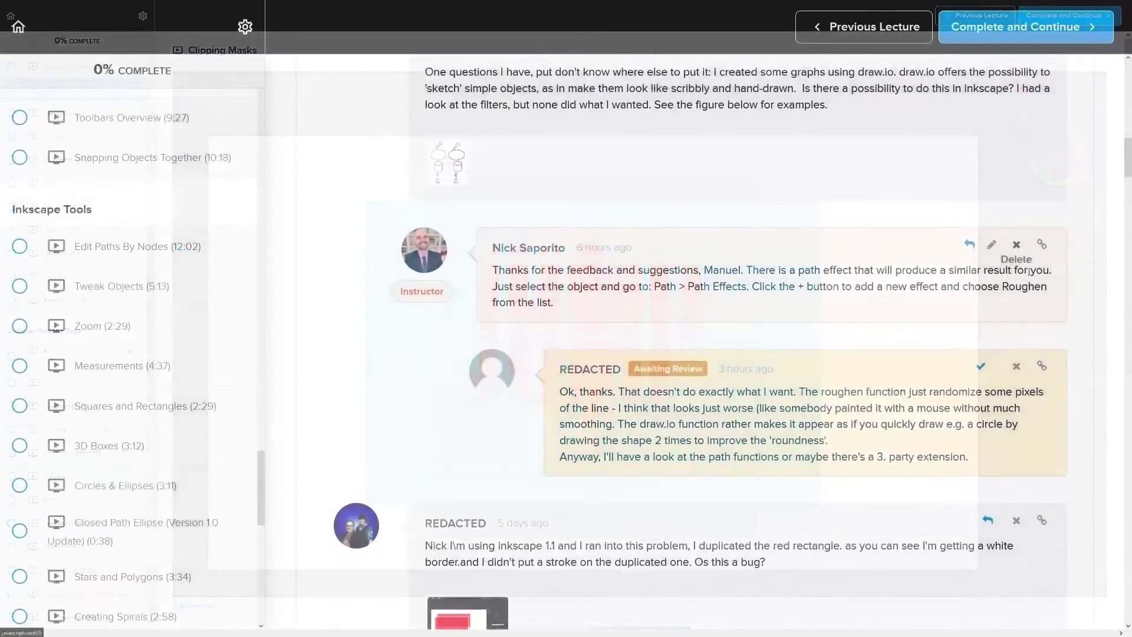
Step: Scroll down the course lecture page
scroll(1029, 271, "down", 12)
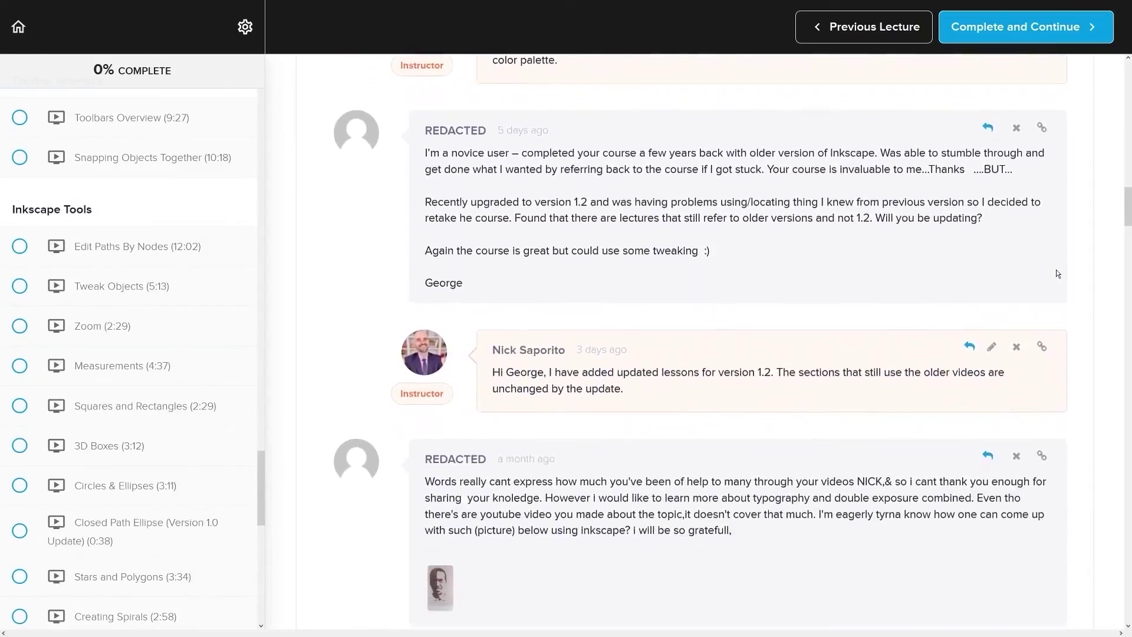